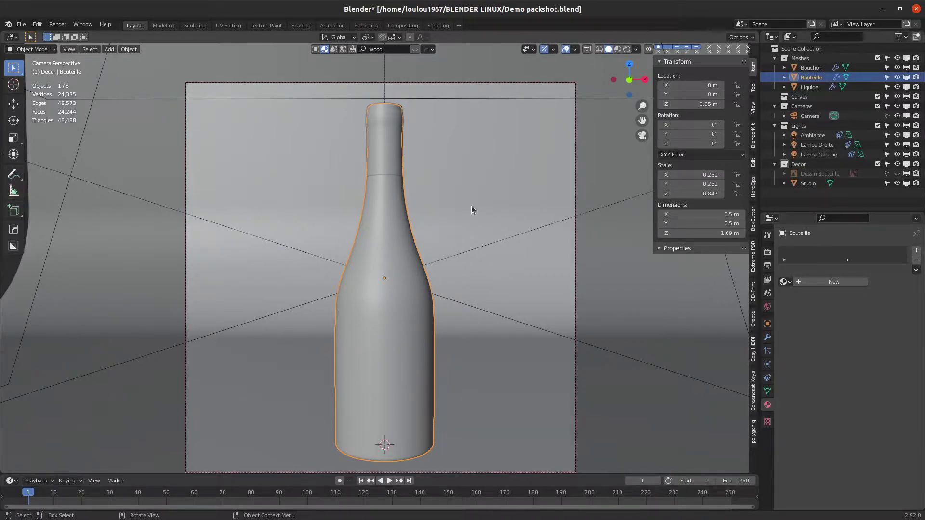
Unwrap the whole Bouteille mesh with Smart UV Project at a 66° angle limit and return to Object Mode
key(Tab)
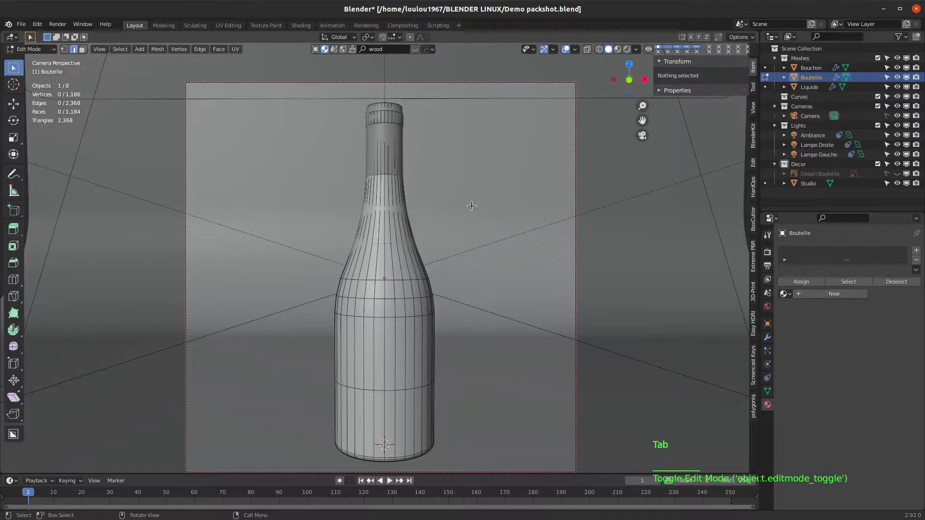
key(a)
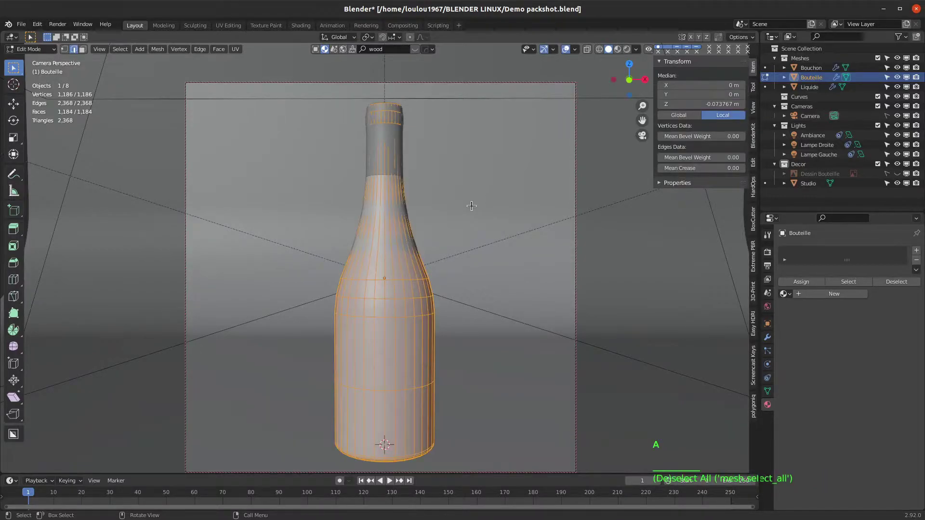
key(u)
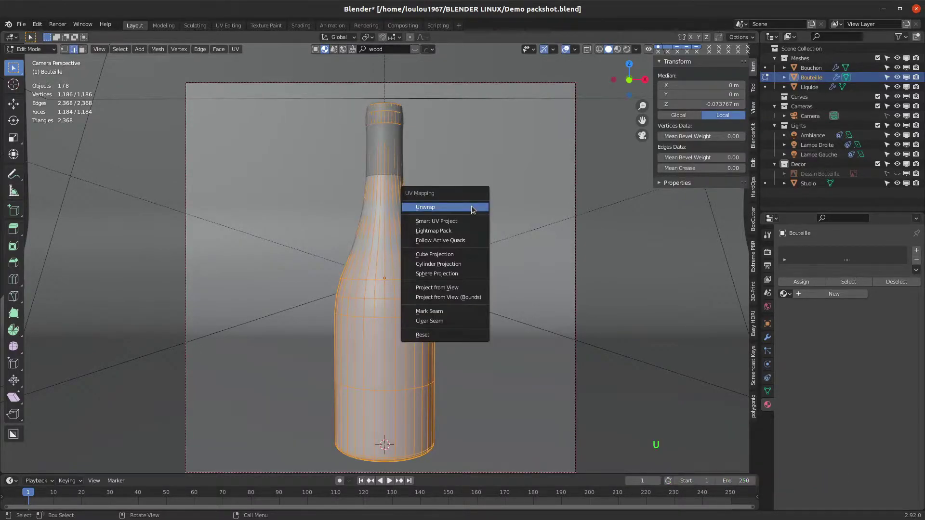
key(s)
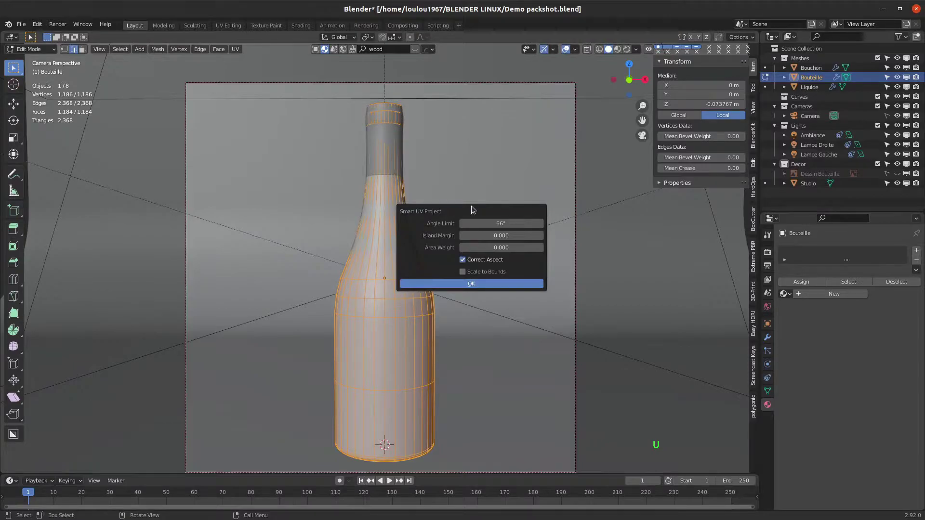
click(481, 285)
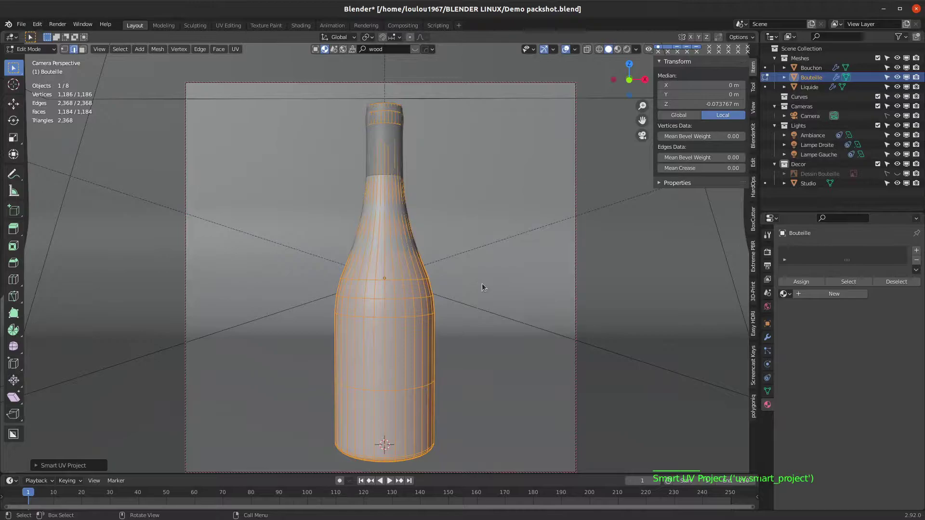
key(Tab)
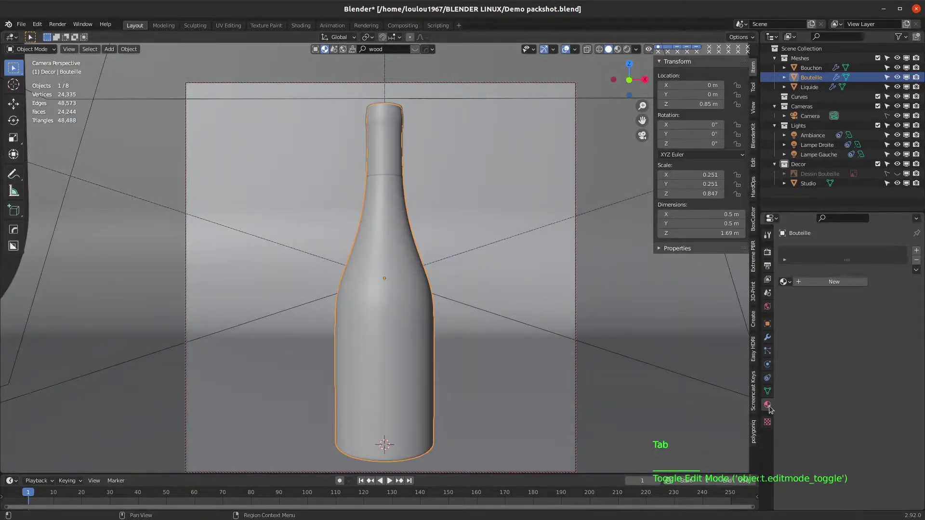
Create a new material on the Bouteille object and name it Verre
click(832, 284)
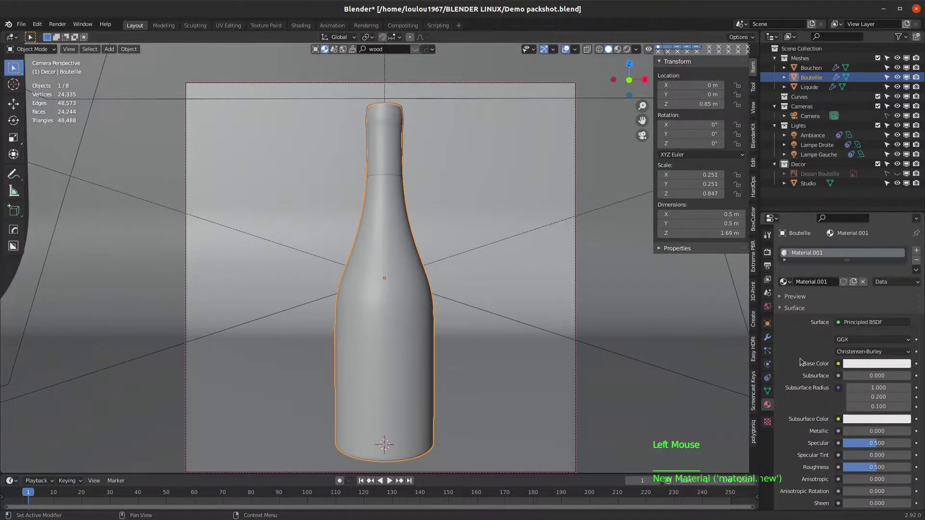
scroll(800, 361, down, 2)
scroll(800, 360, up, 2)
click(826, 283)
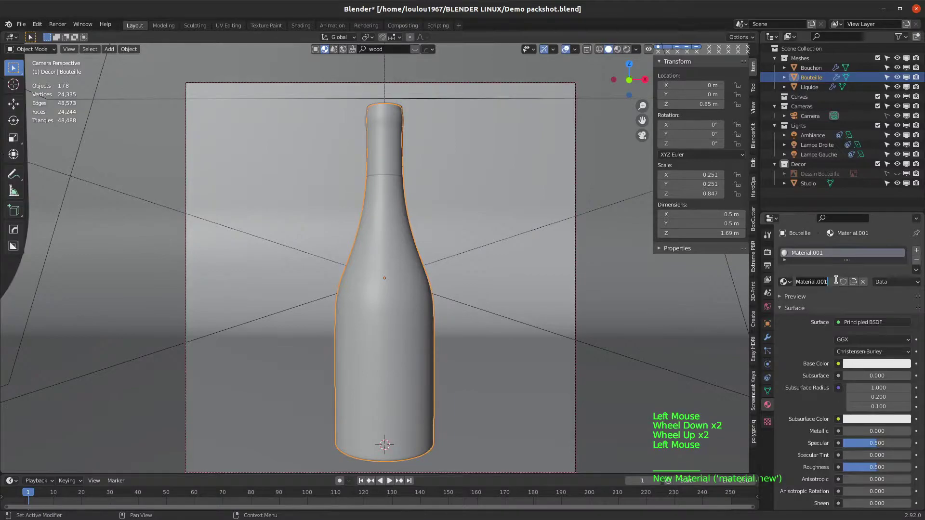
text(Verre)
key(Return)
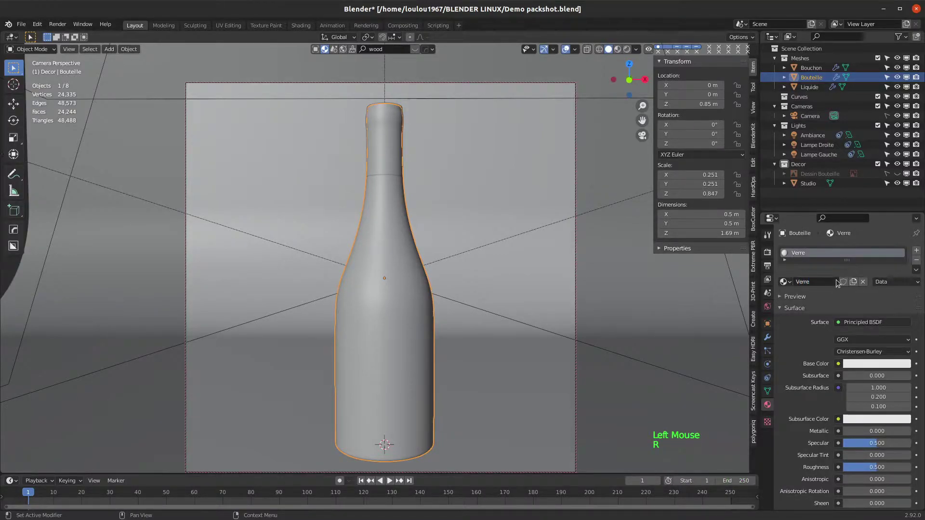
Set the Verre material's base color to pure white, specular to 1.000 and roughness to 0.050
scroll(823, 388, down, 5)
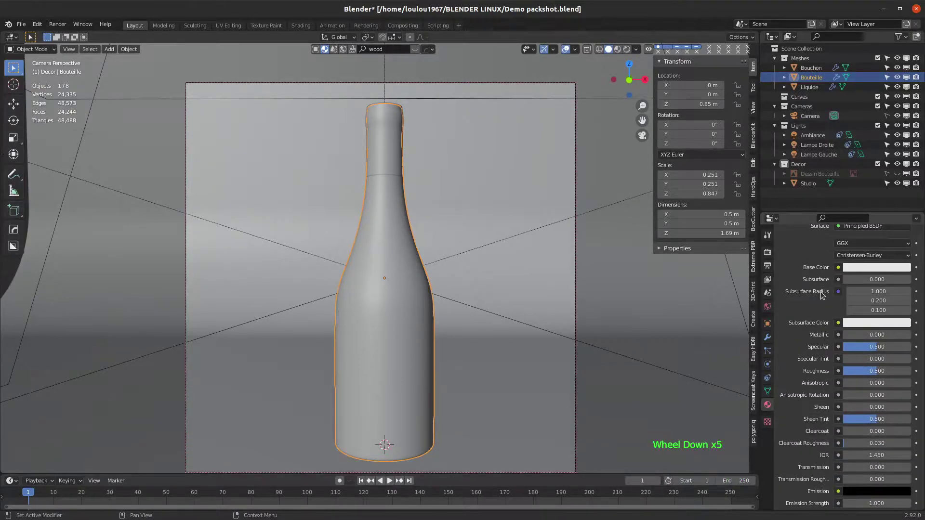
scroll(822, 294, down, 1)
click(891, 248)
drag(904, 143, 903, 107)
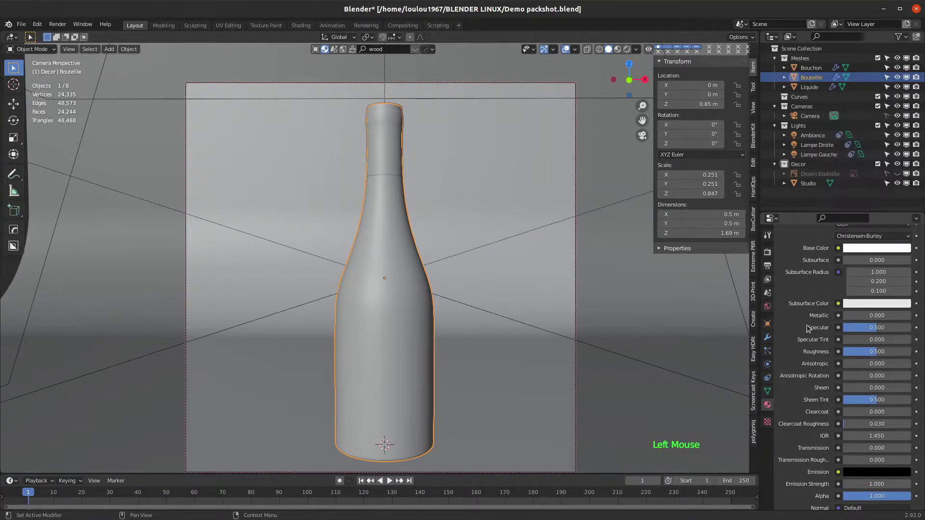
drag(870, 329, 874, 352)
click(875, 352)
text(0)
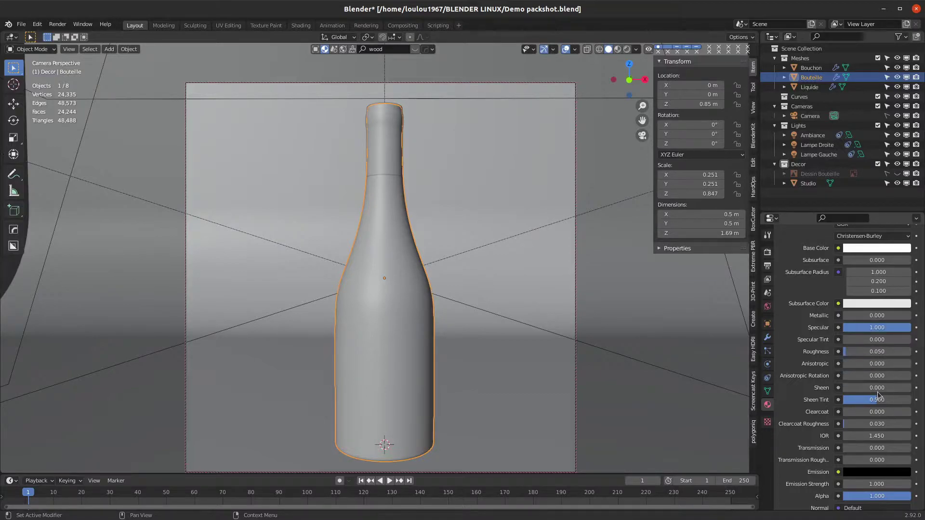
Set Verre's sheen tint and clearcoat roughness to 0 and its transmission to 1.000
drag(874, 400, 850, 424)
scroll(804, 388, down, 5)
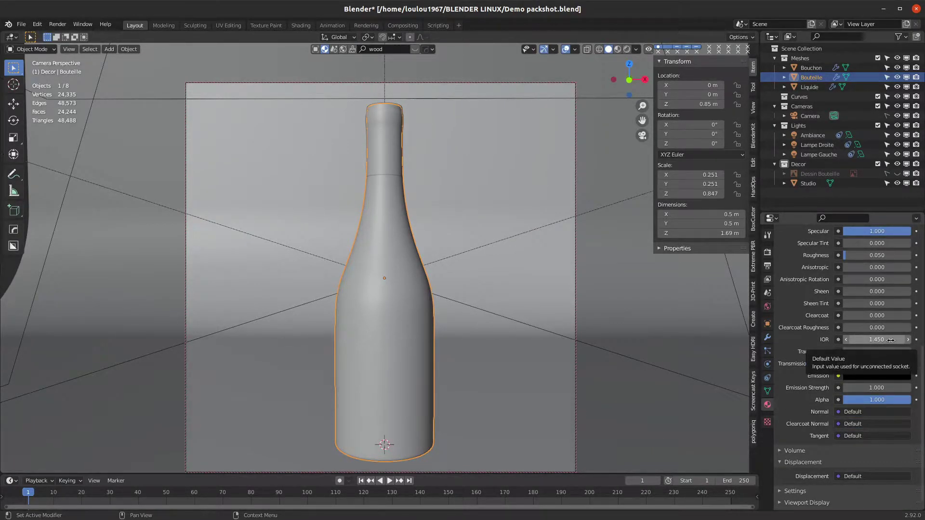
drag(871, 352, 907, 352)
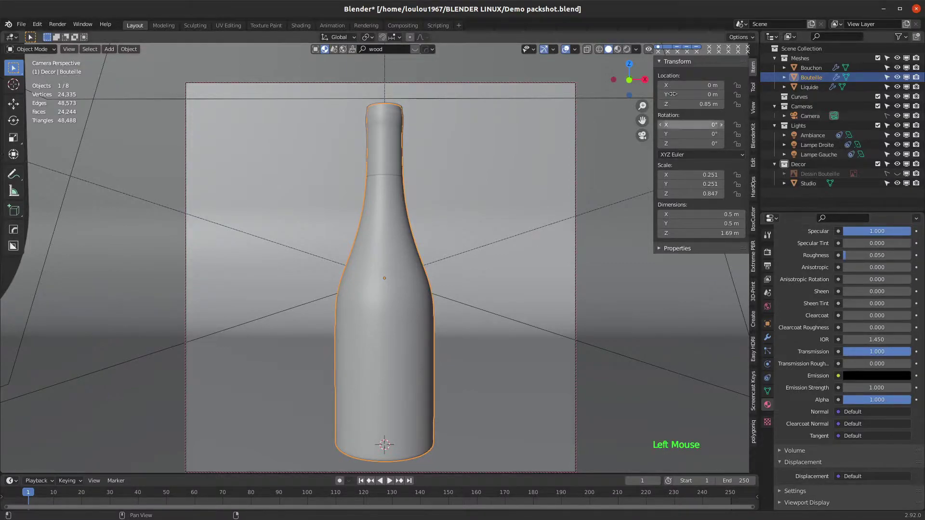
Preview the glass bottle in rendered shading, save the file and return to solid shading
click(627, 49)
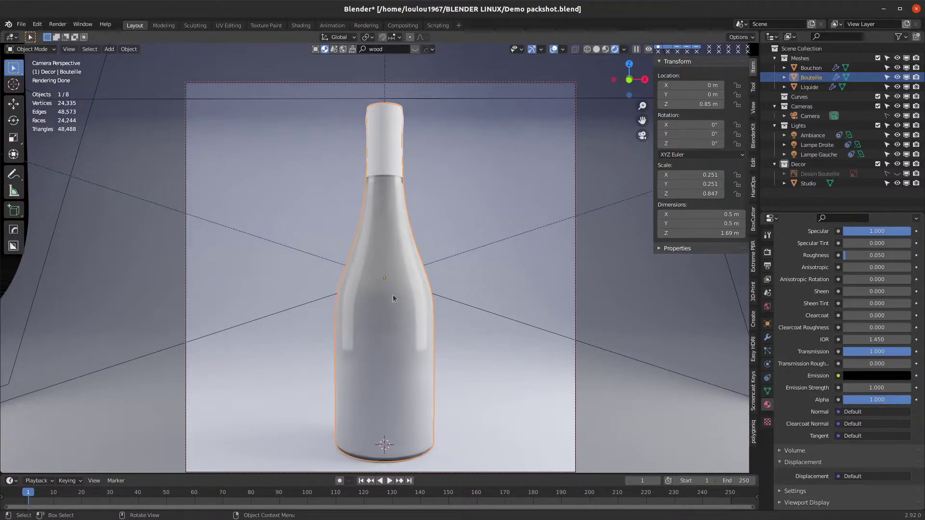
scroll(813, 299, up, 14)
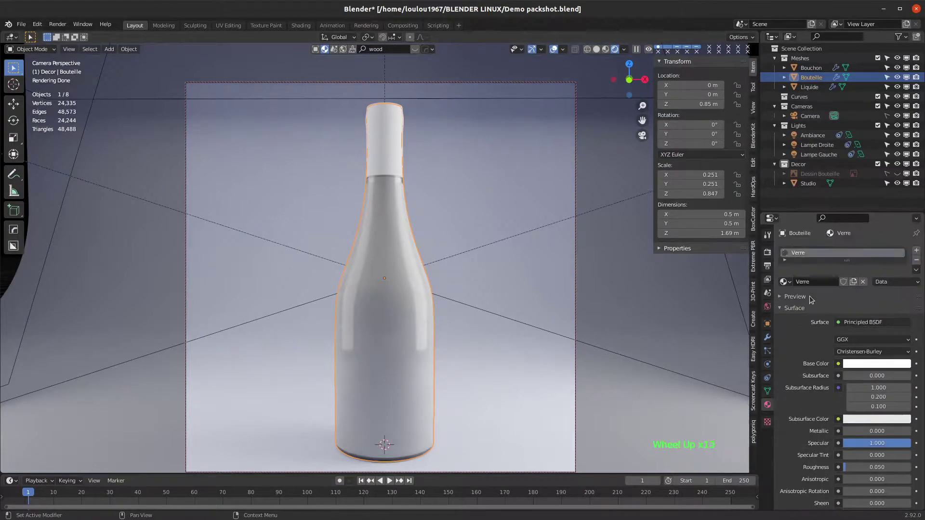
key(ctrl+s)
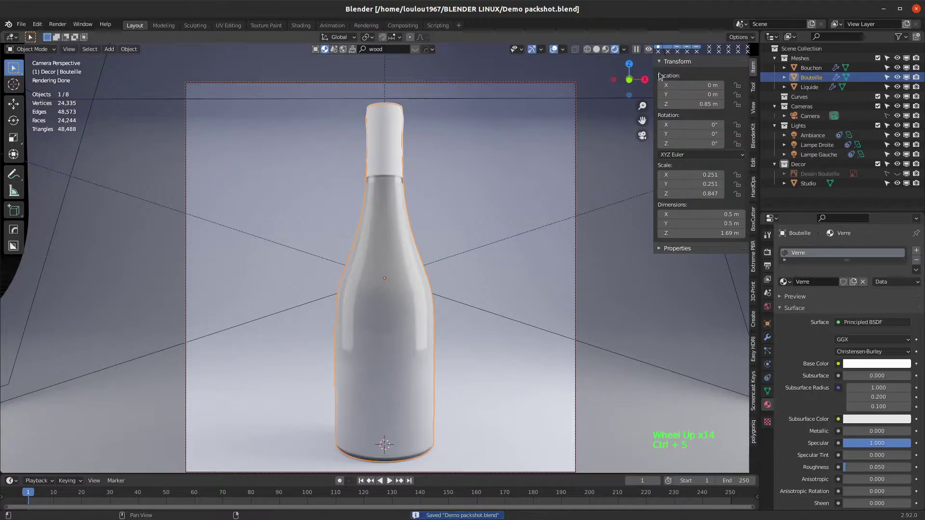
click(598, 49)
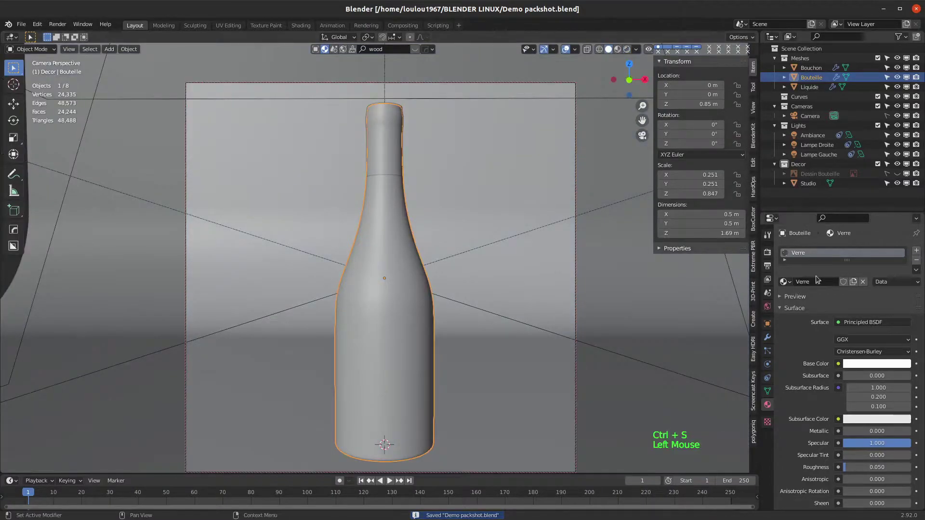
Assign the Verre material to the Liquide object and turn it into a separate copy named Liquide
click(817, 87)
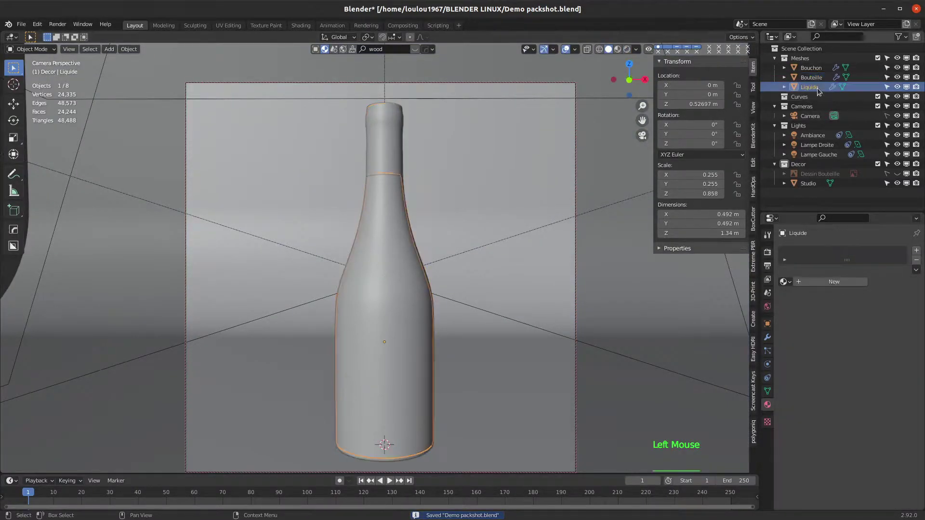
click(791, 283)
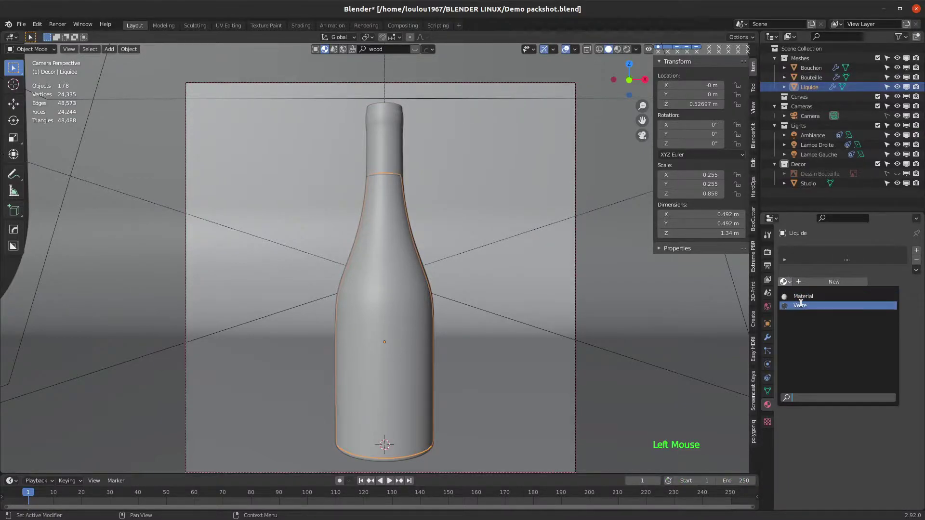
click(800, 303)
click(833, 282)
click(832, 283)
text(Liquide)
key(Return)
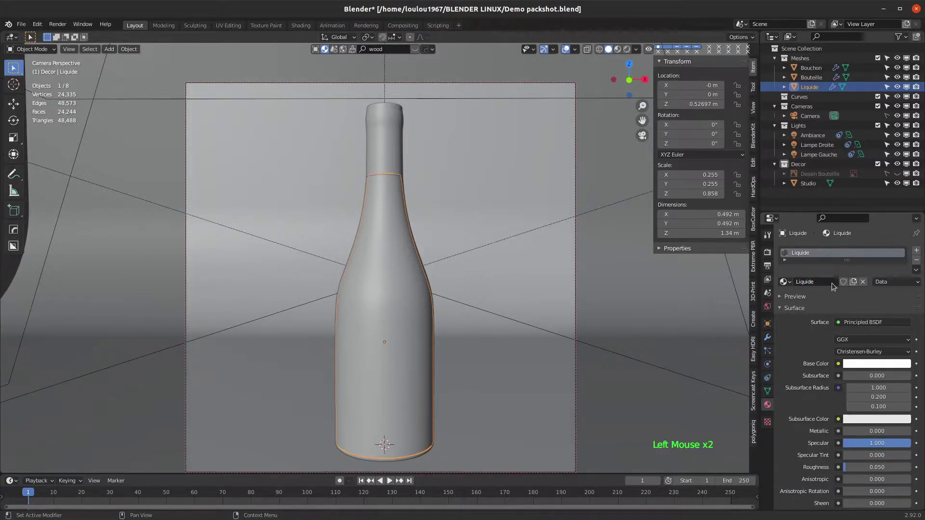
Change the Liquide material's base color to a very dark red with saturation about 0.90 and value about 0.07
click(871, 364)
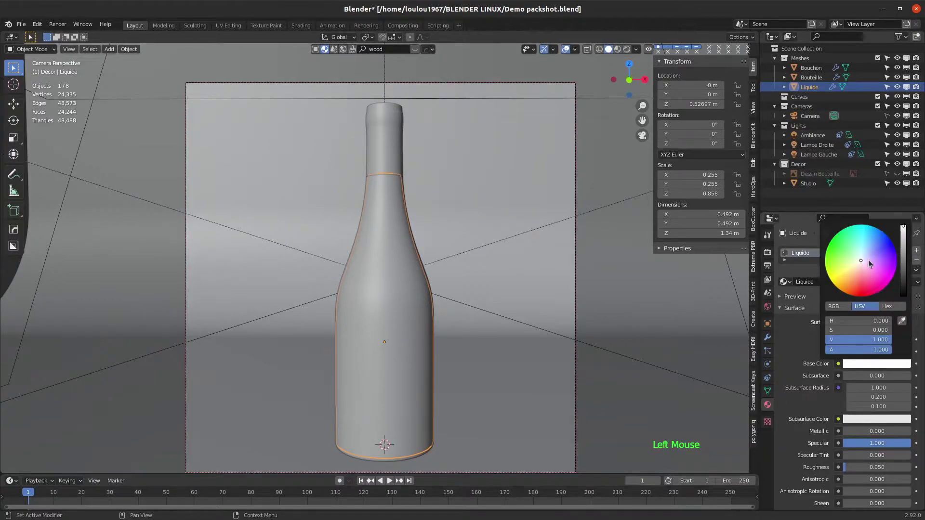
drag(860, 261, 861, 287)
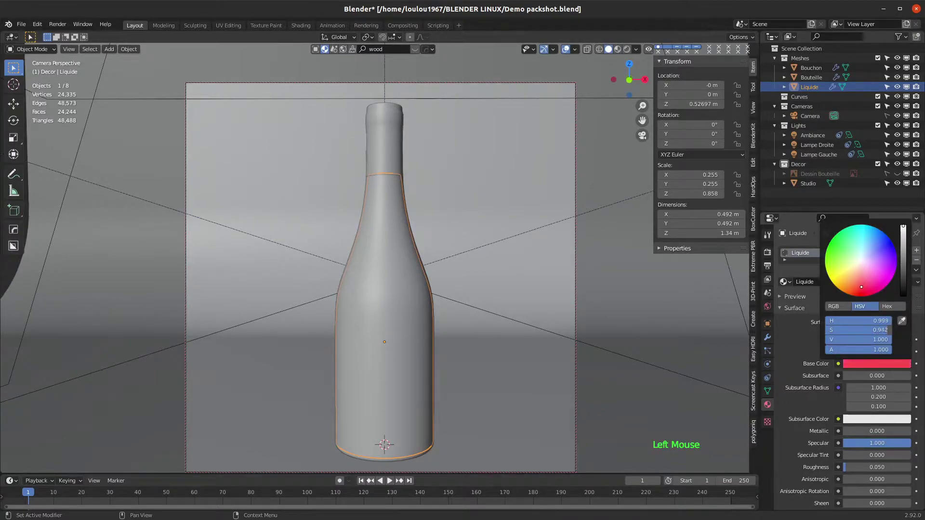
drag(903, 264, 903, 276)
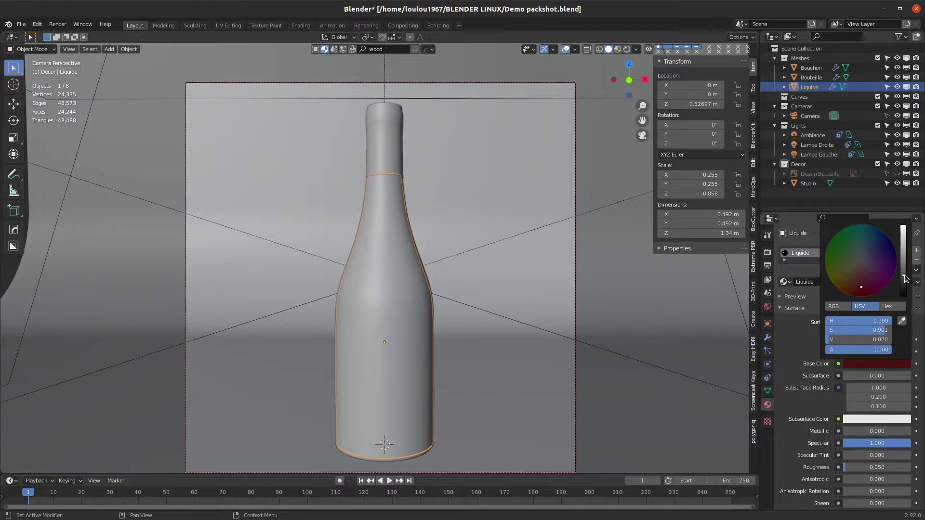
Set the Liquide material's IOR to 1.33
scroll(814, 370, down, 8)
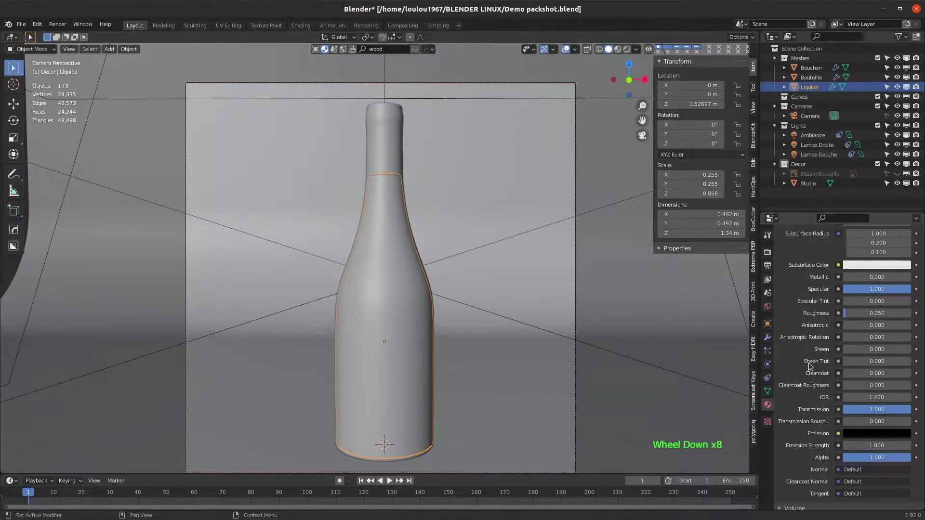
scroll(809, 366, up, 4)
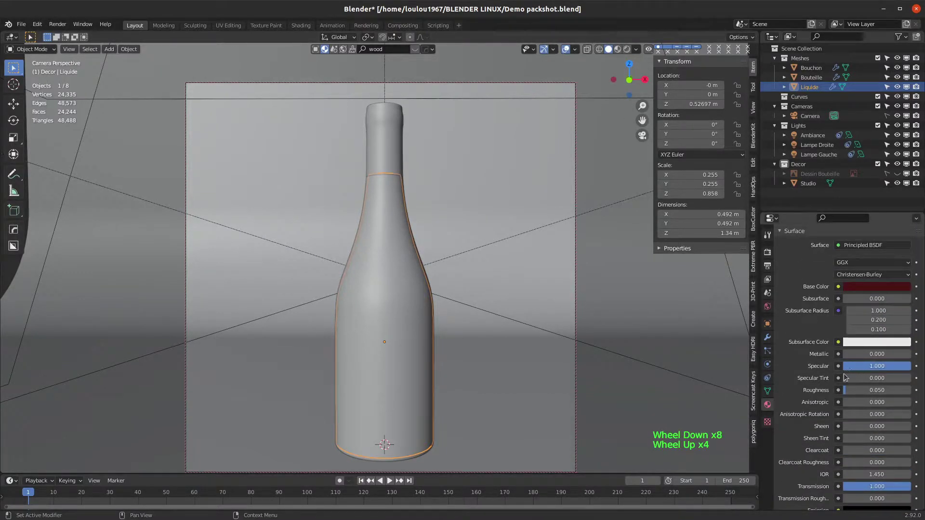
scroll(851, 374, down, 2)
scroll(781, 383, down, 2)
click(853, 398)
text(1.33)
key(Return)
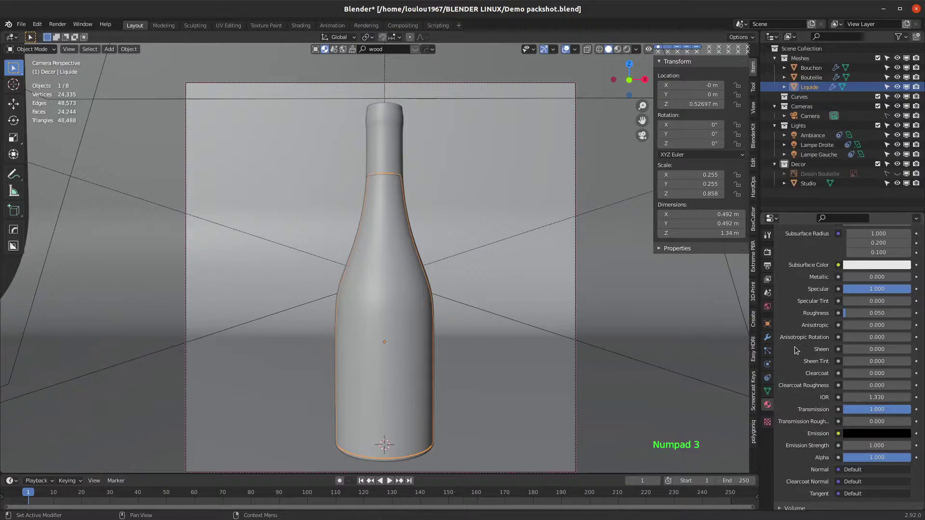
scroll(821, 302, up, 9)
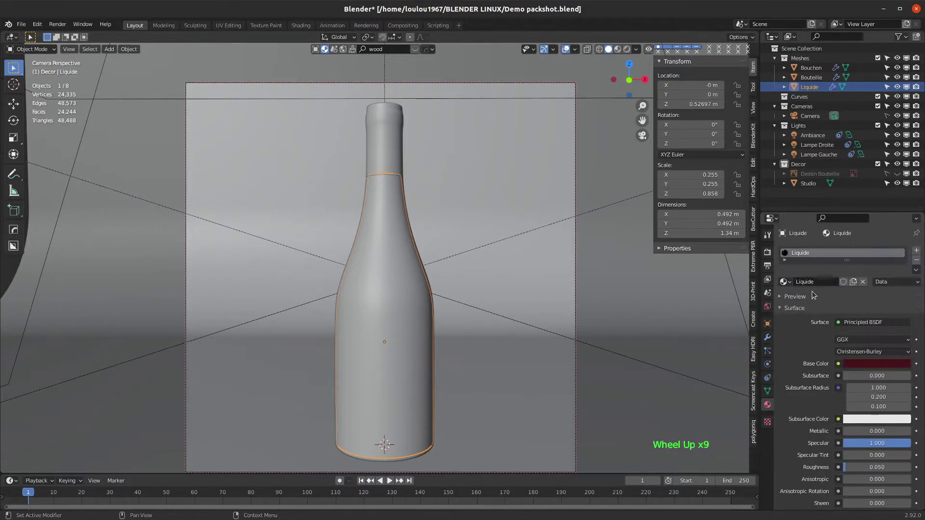
Show the scene in rendered shading and brighten the liquid's base color to a lighter dark red
click(627, 50)
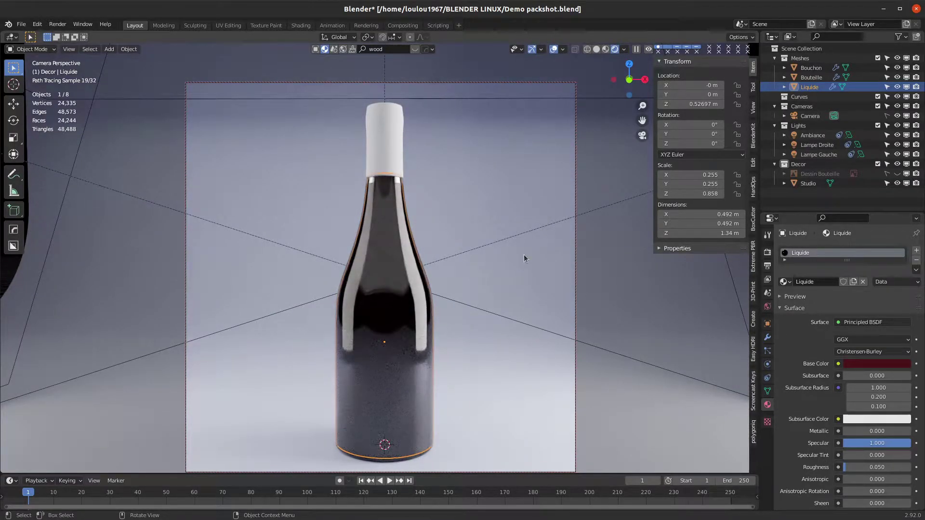
click(877, 364)
click(903, 263)
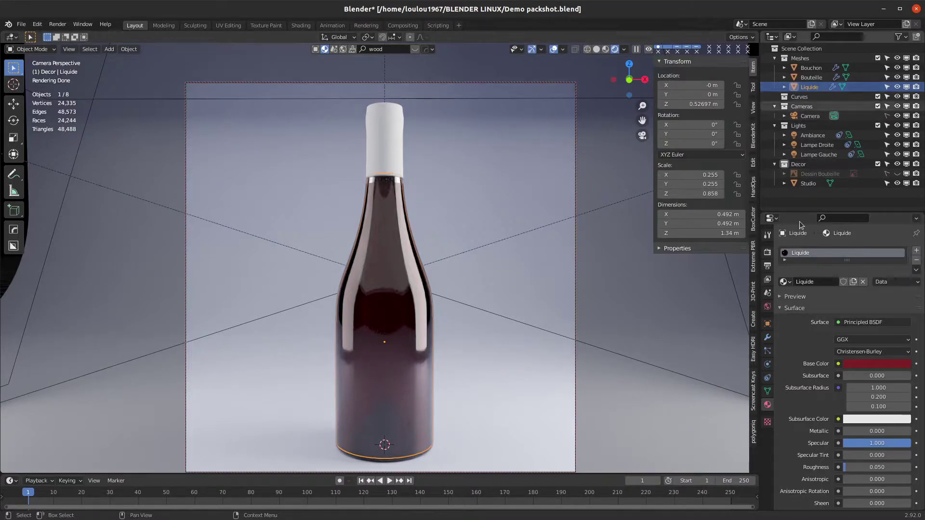
Rename the liquid's material as Vin Rouge and save the file
click(818, 284)
text(Vin Rouge)
key(Return)
key(ctrl+s)
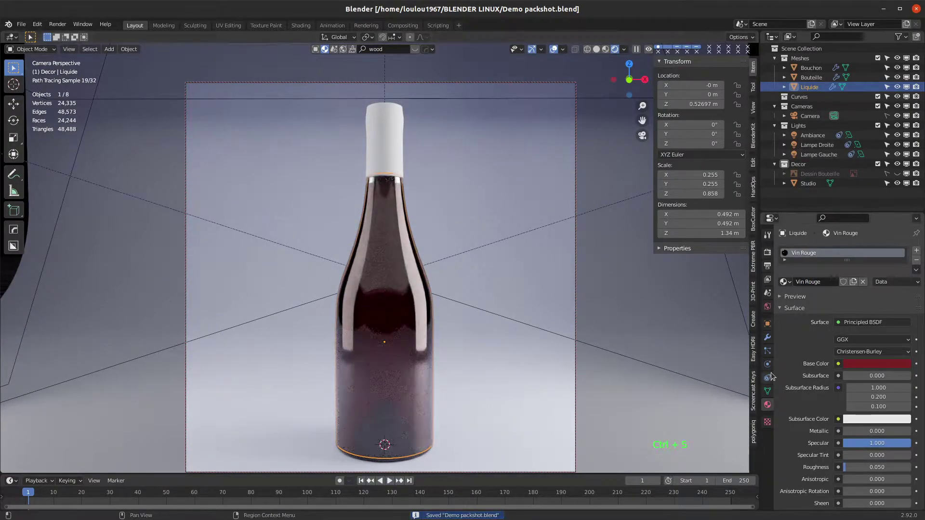
Fine-tune the brightness of the Vin Rouge base color
click(858, 364)
drag(904, 280, 905, 266)
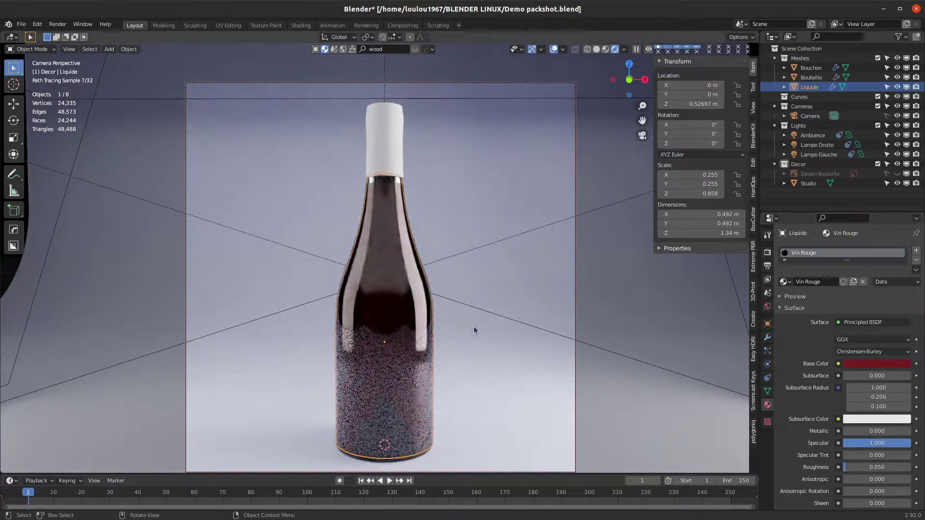
Create a new material for the bottle cap and set its base color to a dark red with value about 0.152
click(393, 146)
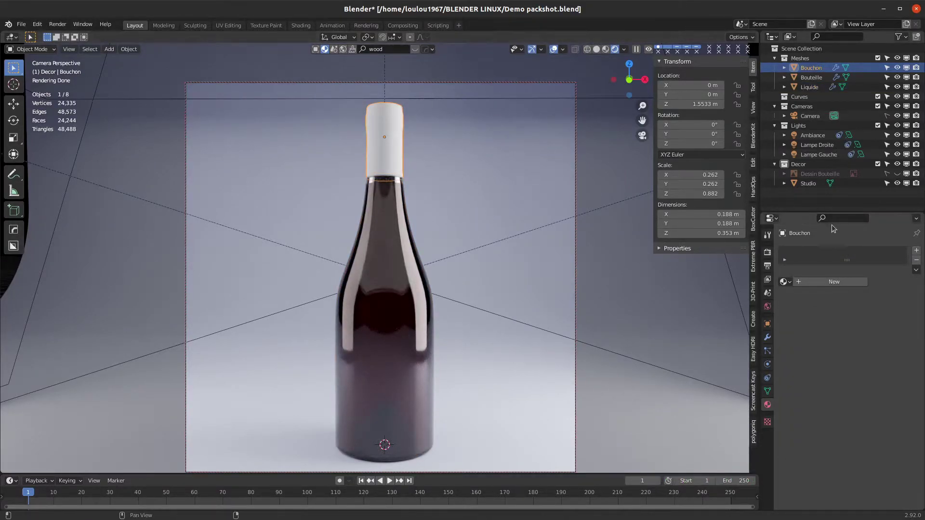
click(827, 282)
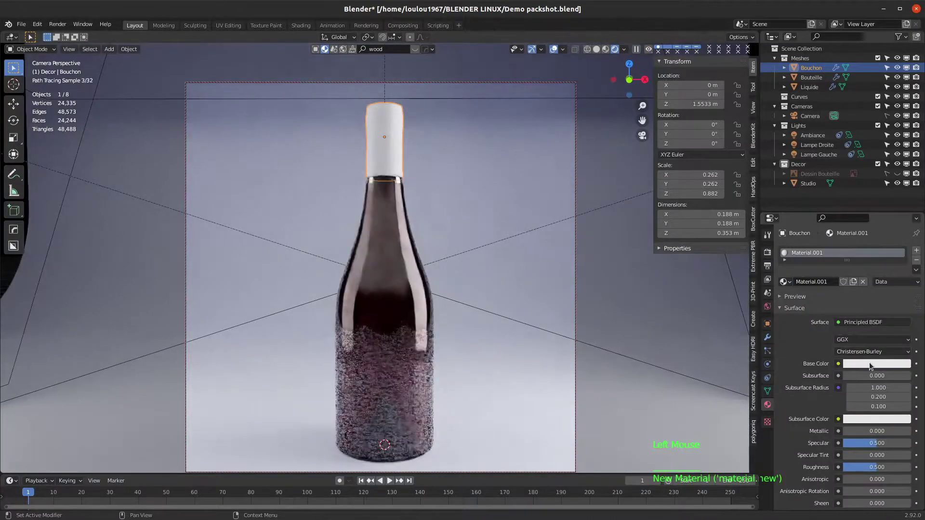
click(873, 364)
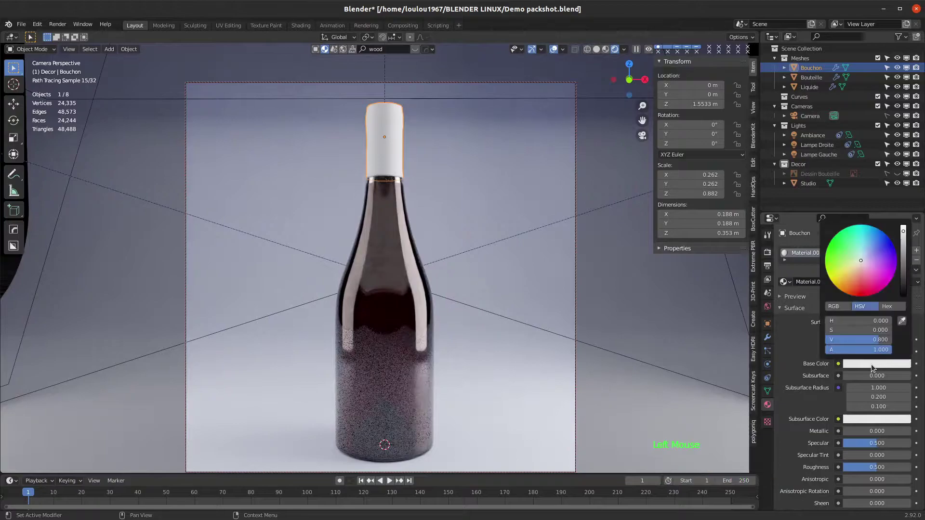
drag(862, 264, 859, 298)
drag(903, 234, 906, 268)
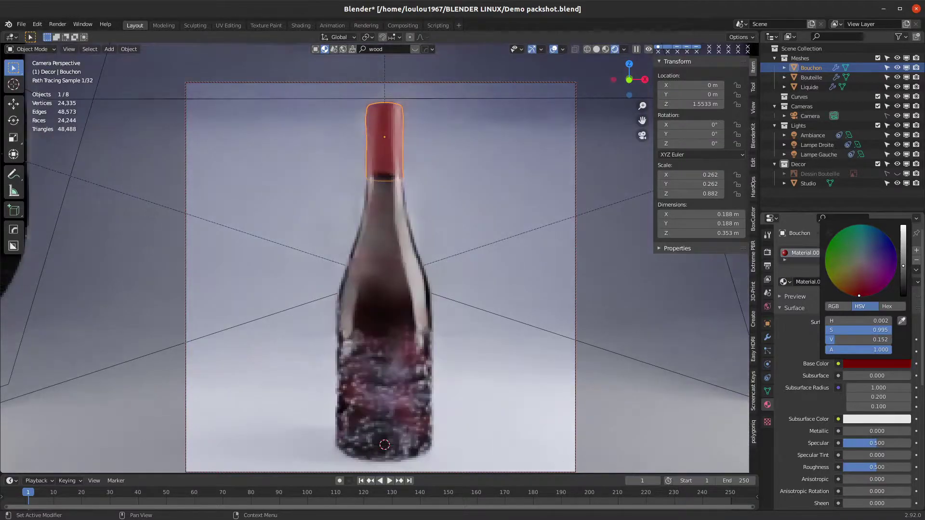
Set the cap material's specular to 0.15 and roughness to 0.3
drag(871, 444, 851, 444)
double_click(872, 443)
text(0.1)
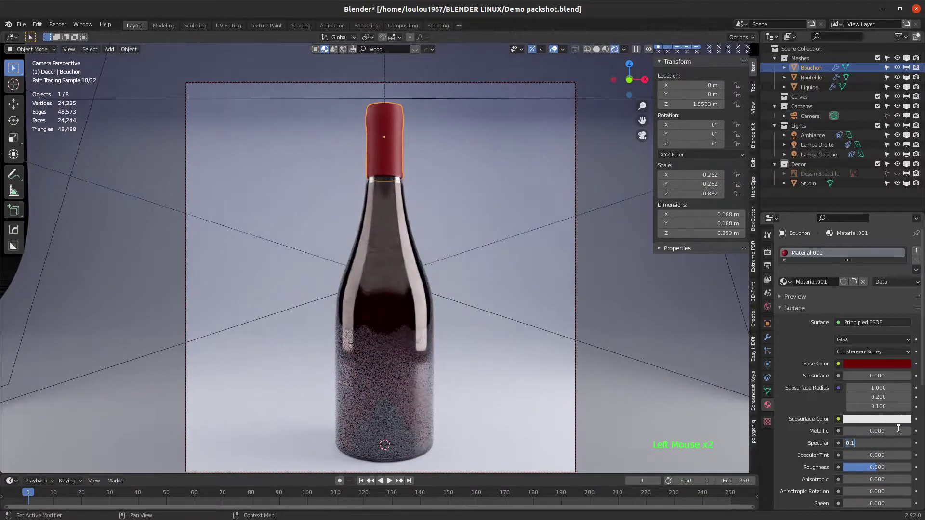
key(Return)
click(881, 466)
text(0.3)
key(Return)
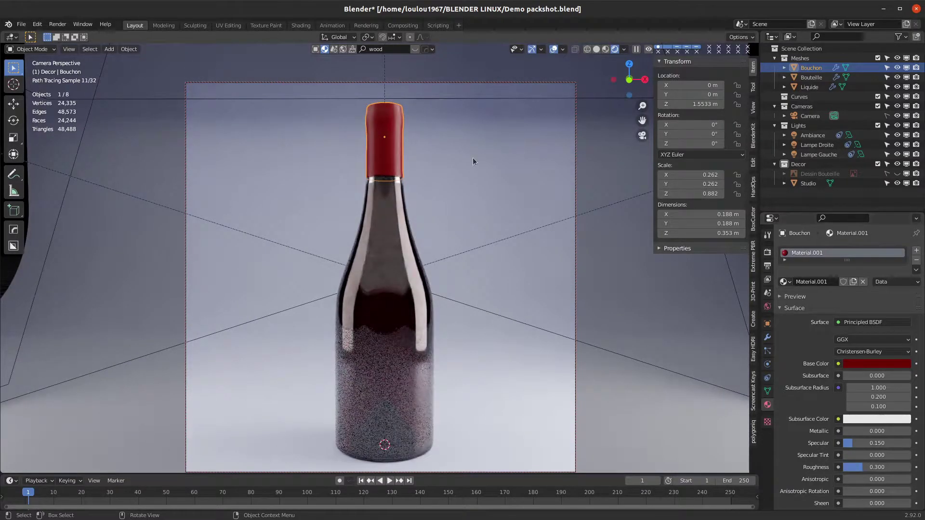
Render a test image of the bottle with its red cap, and close the render window
click(507, 160)
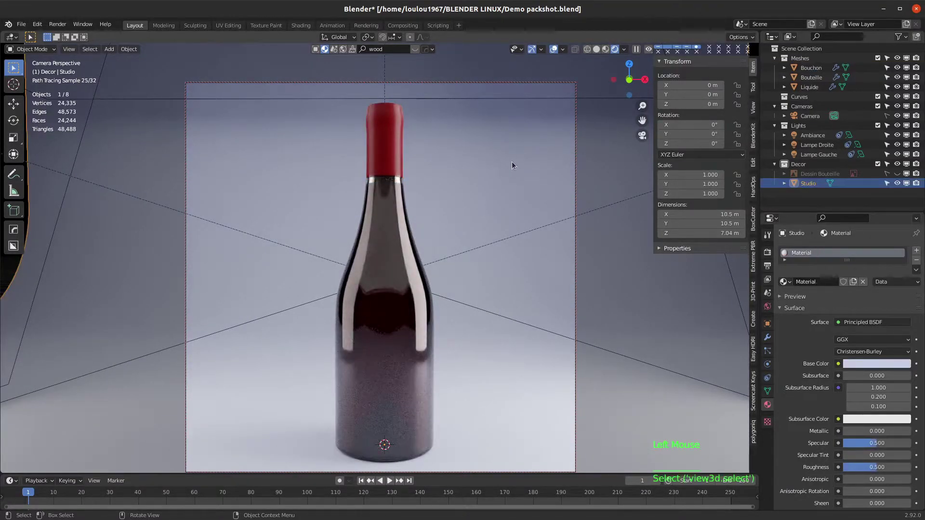
key(F12)
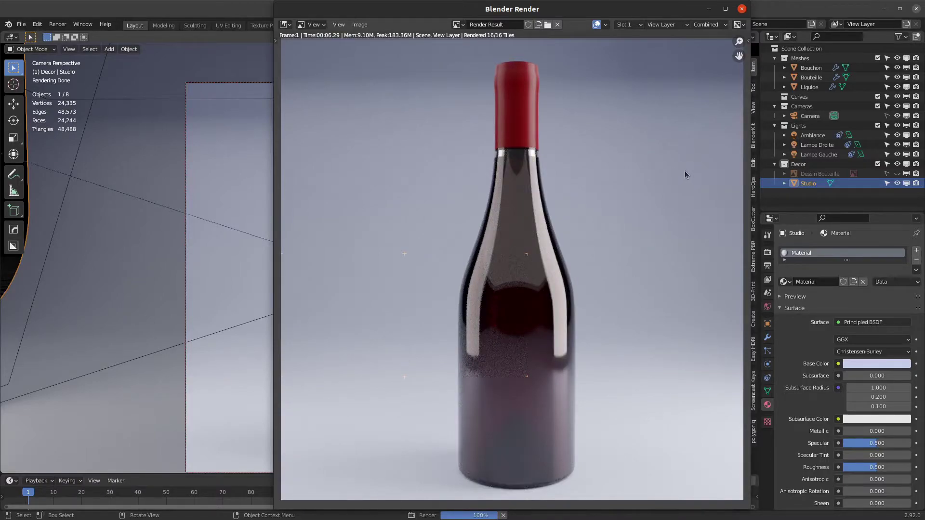
click(742, 9)
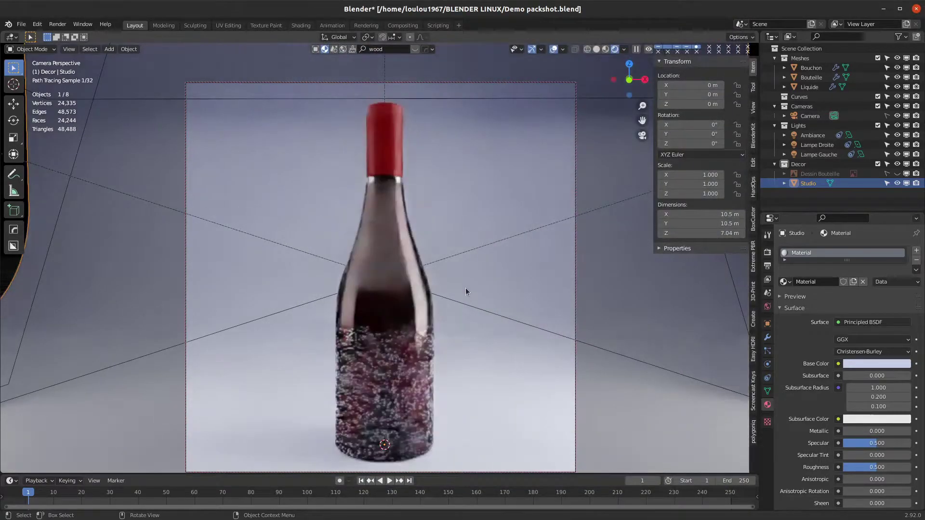
click(400, 282)
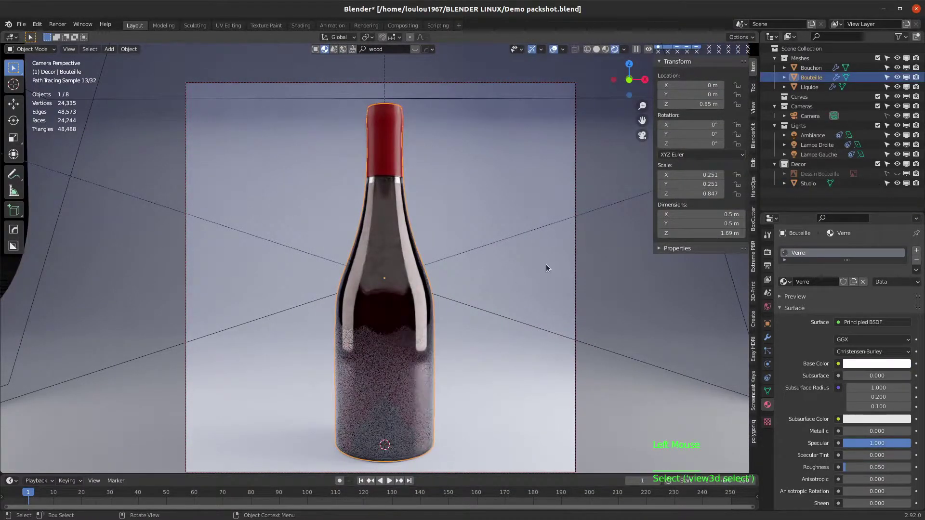
click(472, 282)
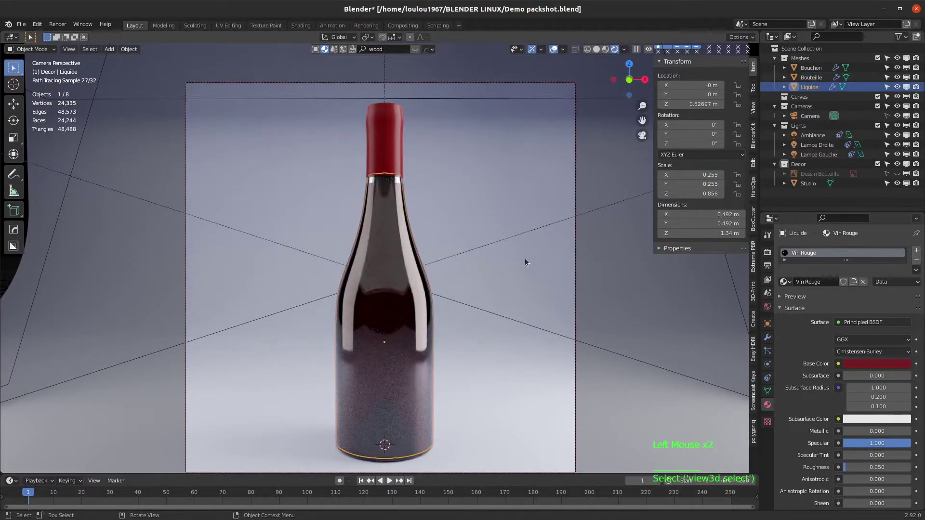
click(449, 195)
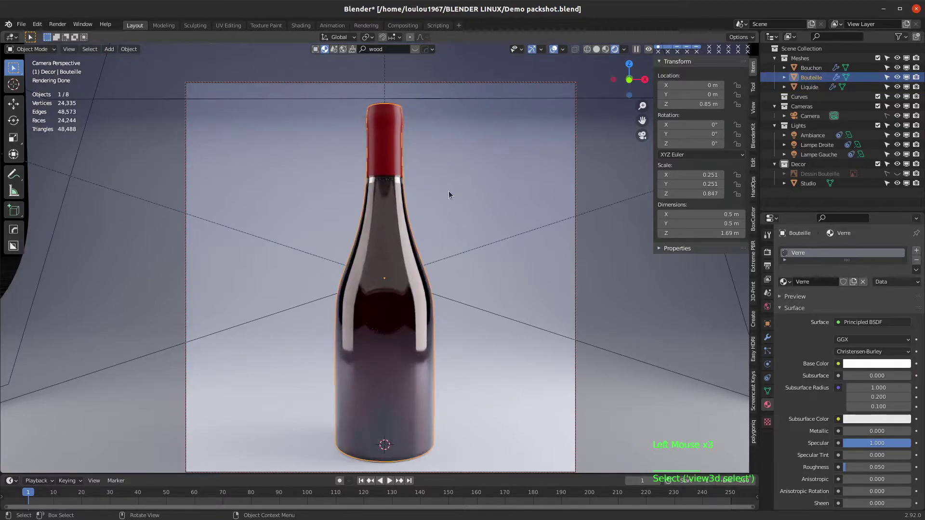
click(389, 198)
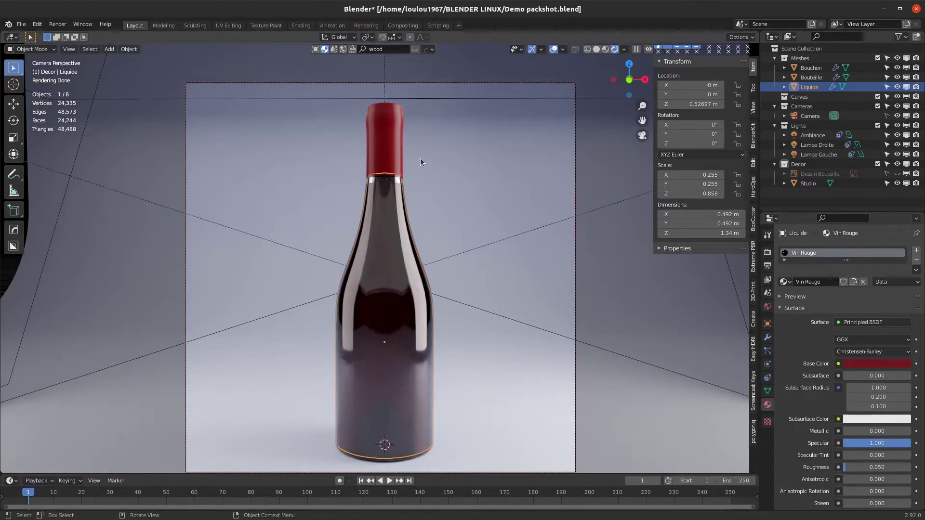
Shorten the bottle cap in isolated front view by raising its bottom edge loop about 0.05 m along Z
click(392, 139)
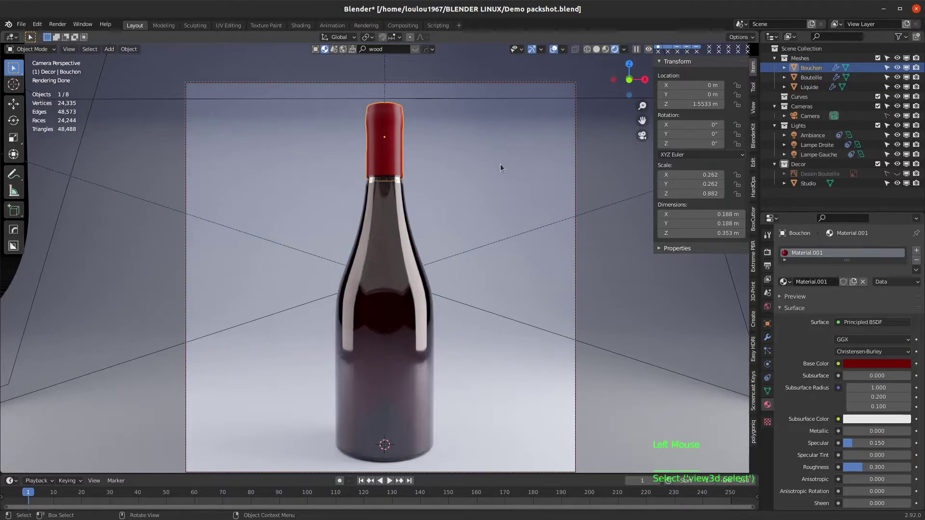
click(597, 49)
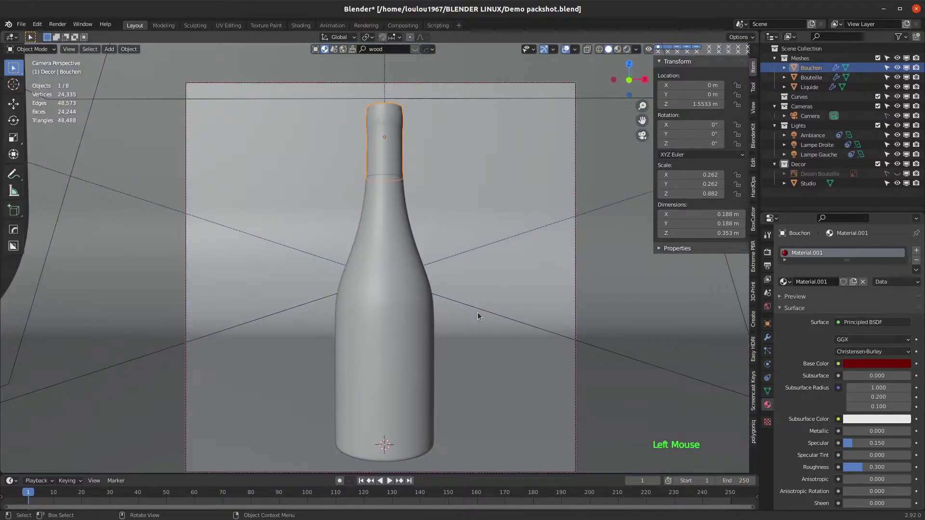
key(KP_Divide)
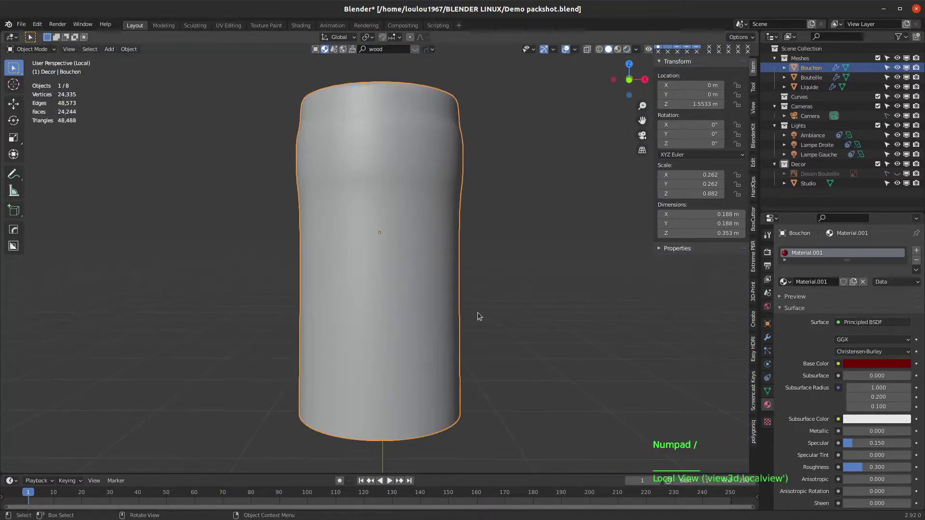
key(KP_1)
key(Tab)
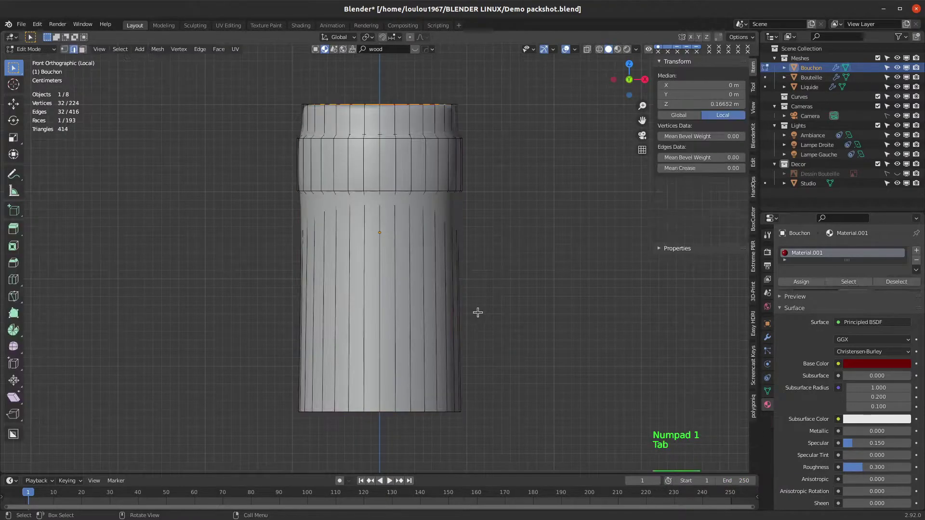
click(586, 50)
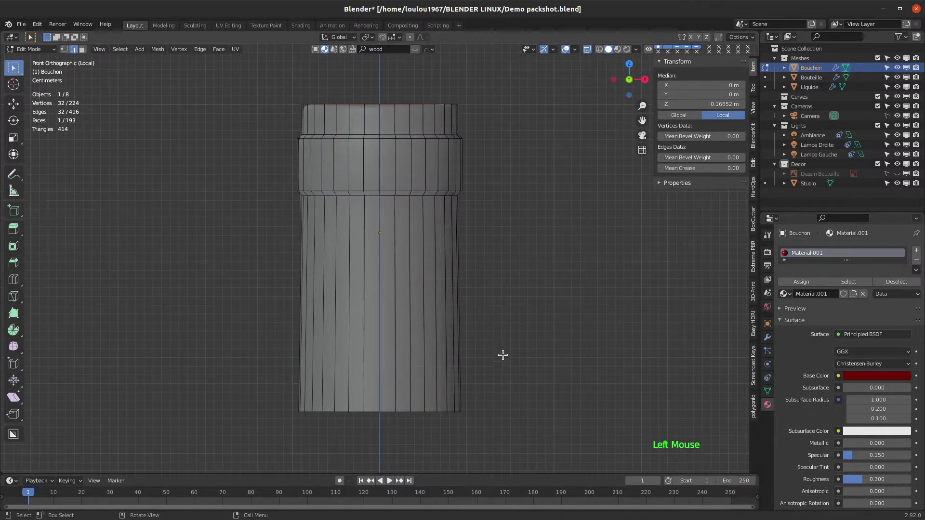
drag(252, 381, 510, 436)
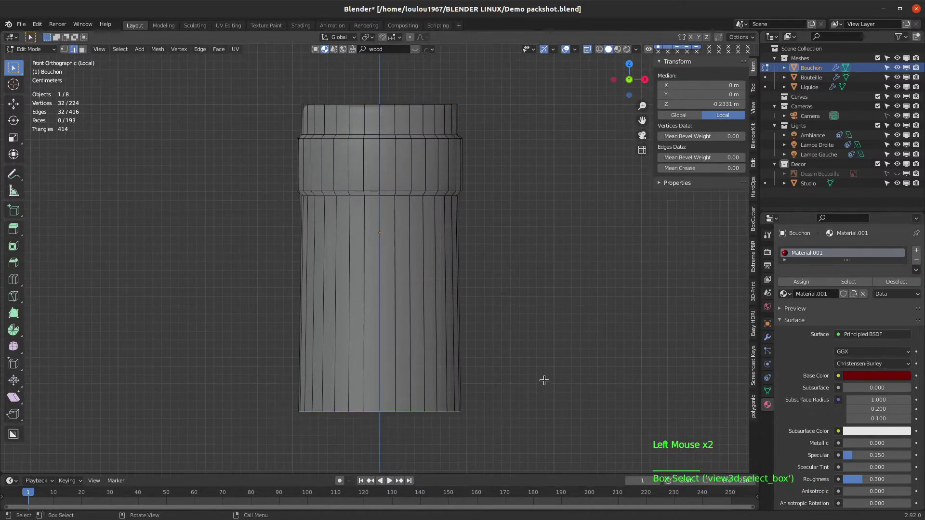
key(g)
key(z)
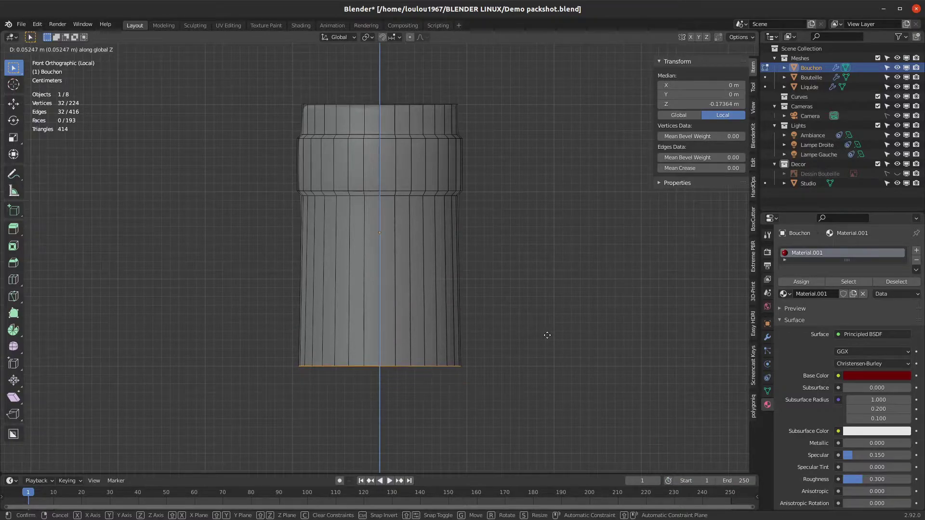
click(546, 336)
key(Tab)
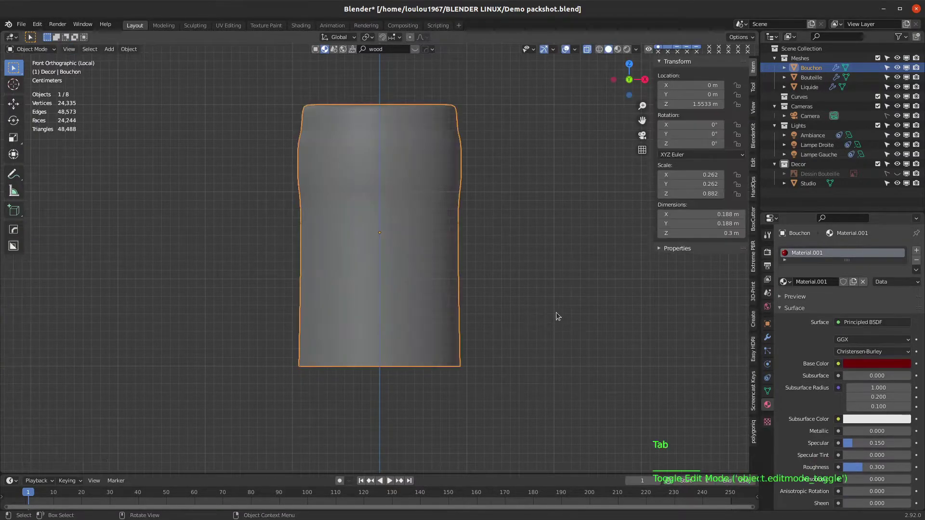
key(KP_Divide)
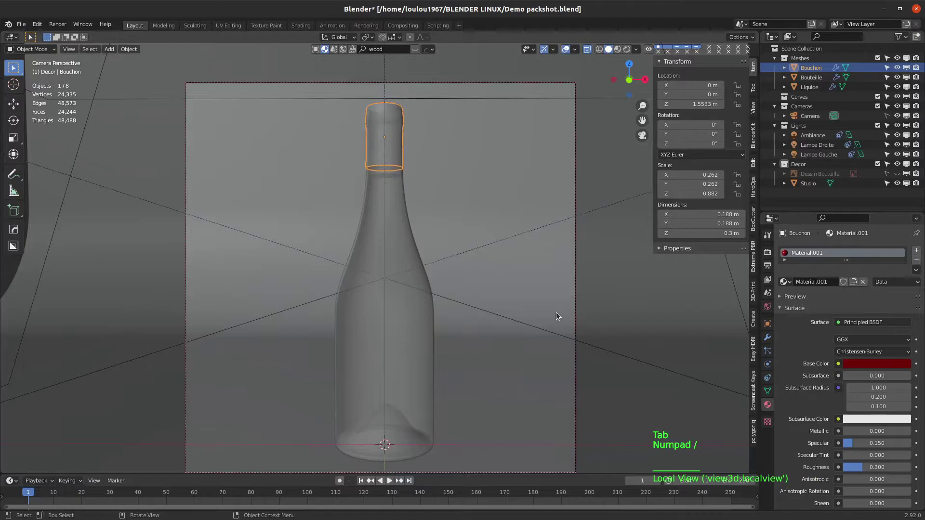
Lower the liquid's level in isolated front view by moving its top vertices down about 0.04 m along Z
click(394, 196)
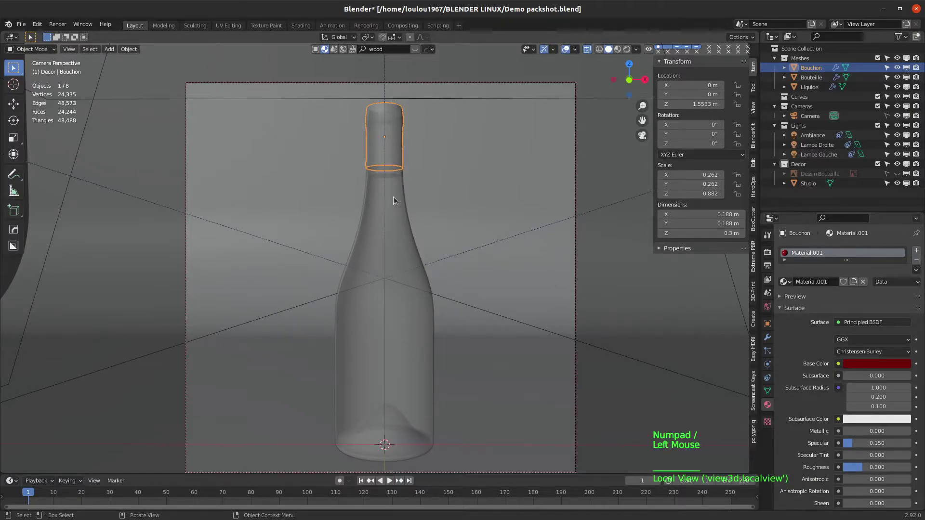
click(395, 194)
click(372, 197)
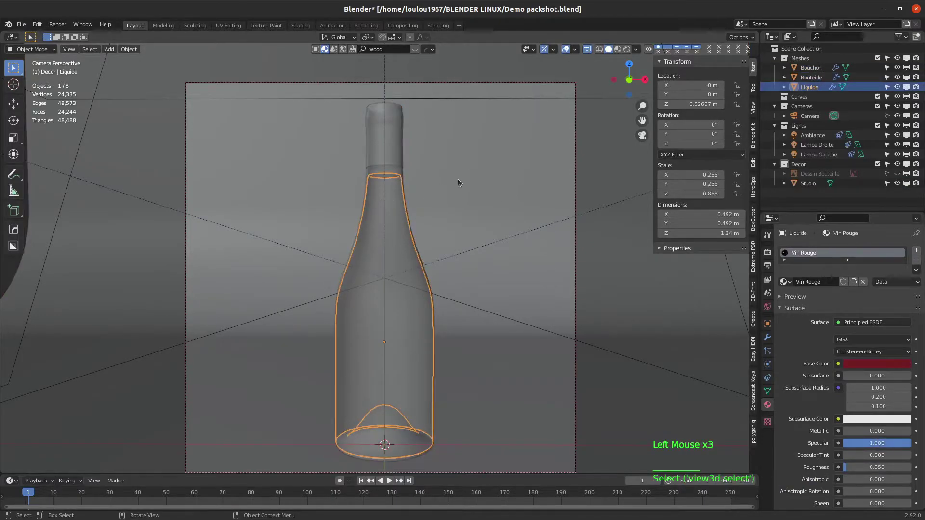
key(KP_1)
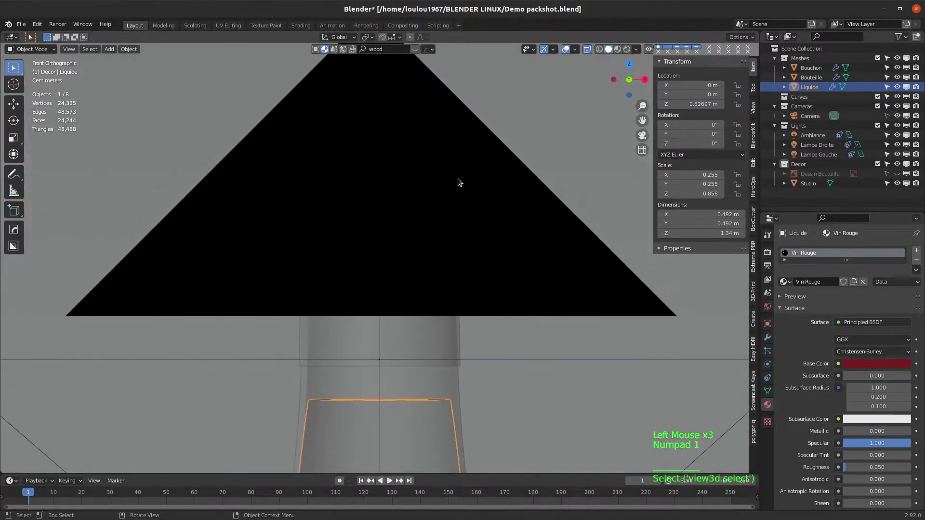
key(KP_Divide)
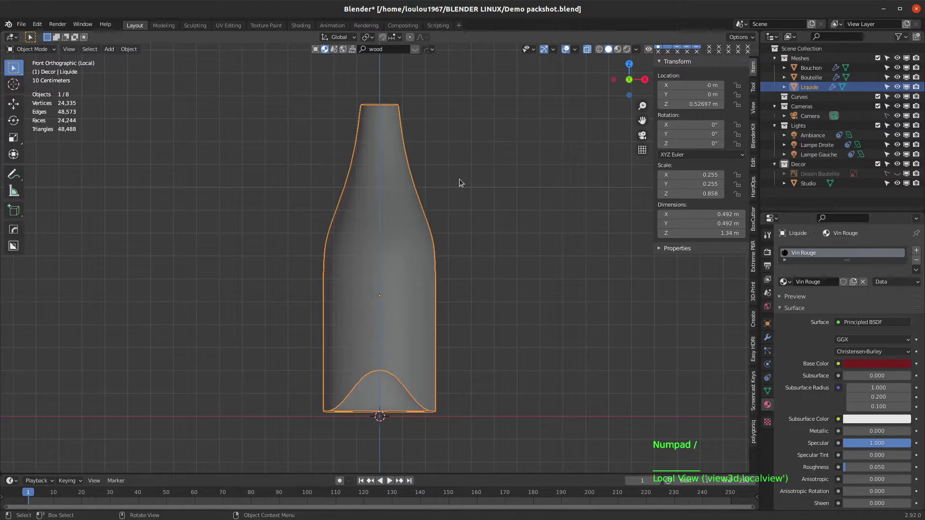
key(Tab)
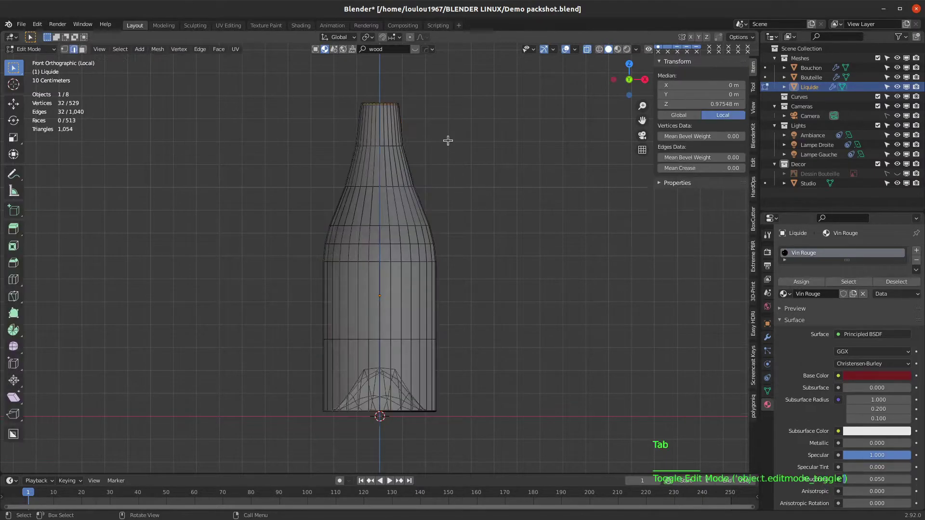
drag(327, 87, 440, 121)
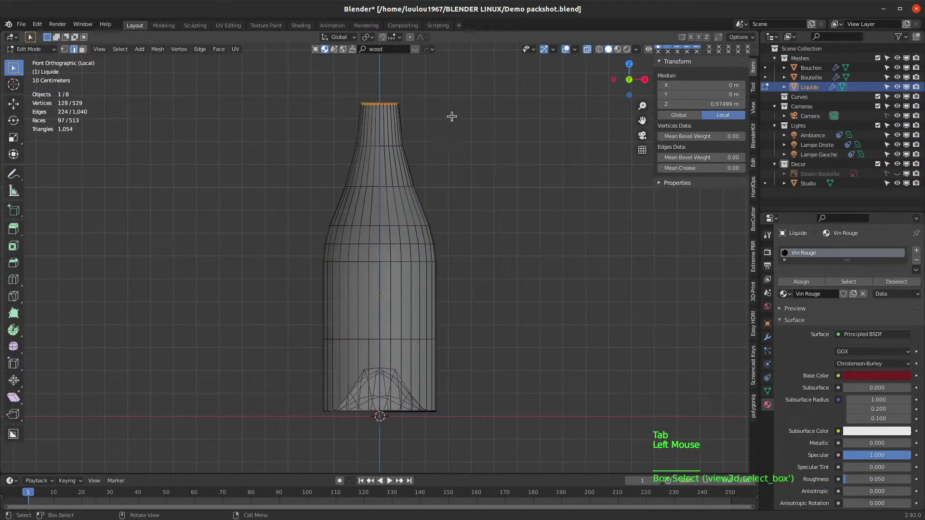
key(g)
key(z)
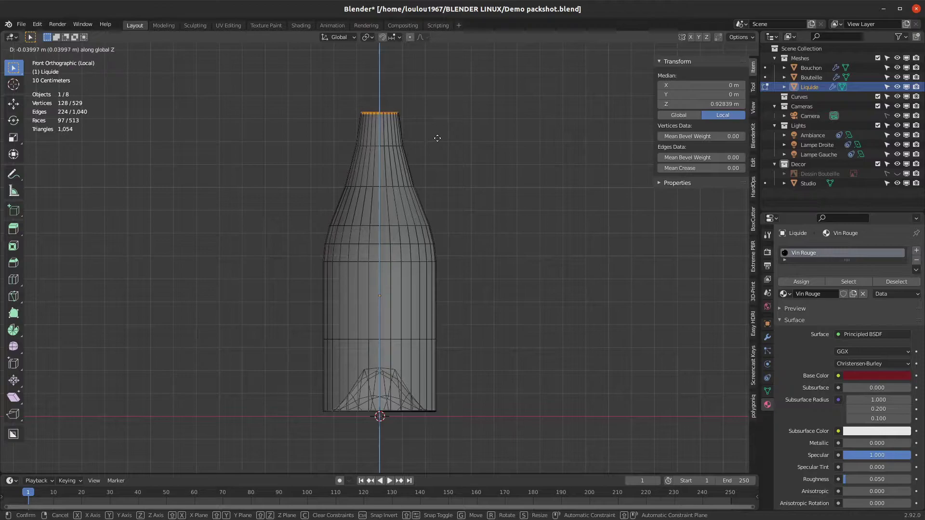
click(438, 139)
key(Tab)
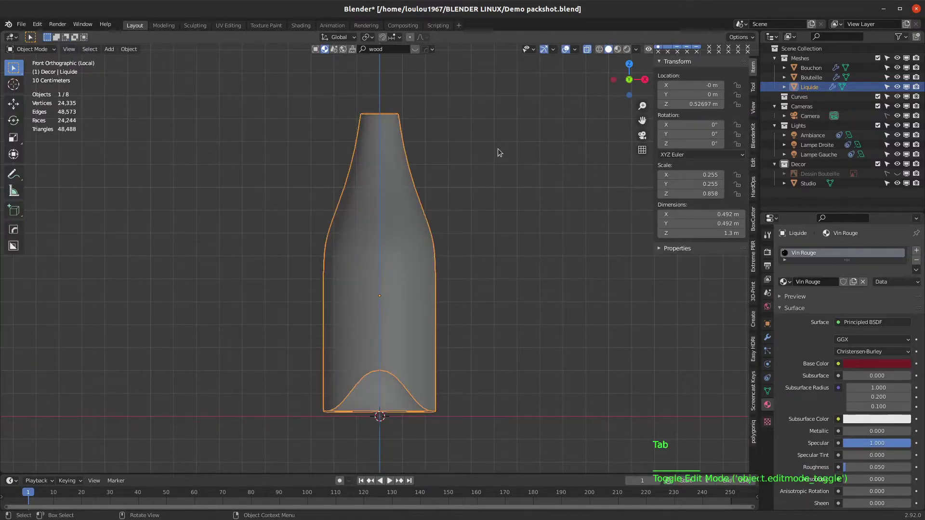
key(KP_Divide)
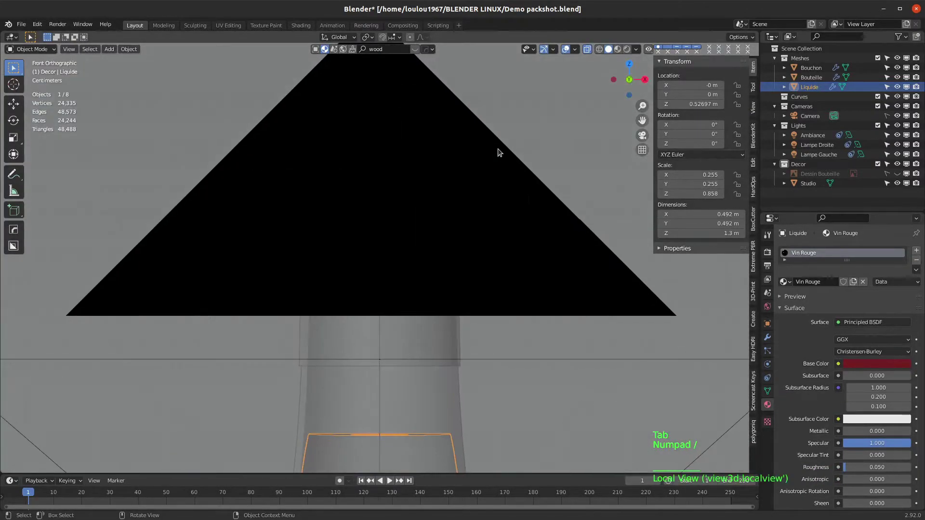
Show the scene through the camera in rendered shading to check the new cap edge and liquid level, and select the liquid
key(KP_0)
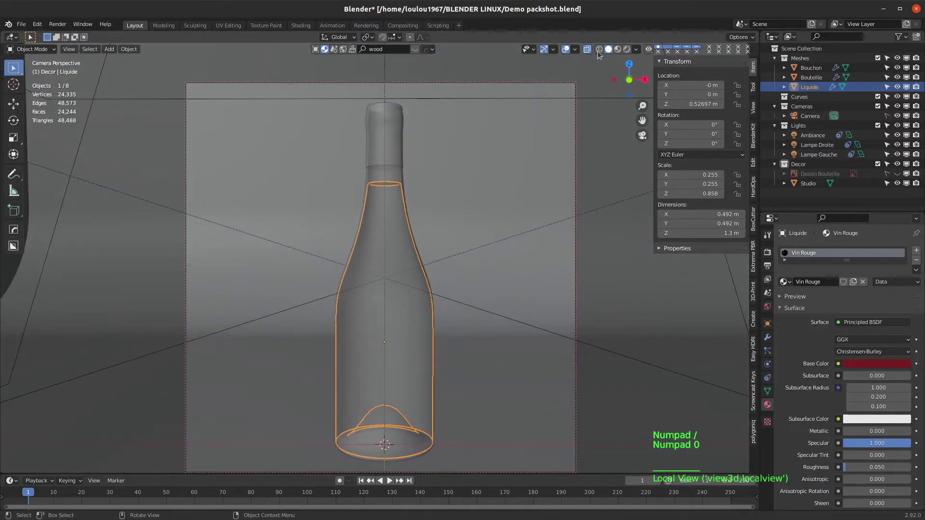
click(627, 50)
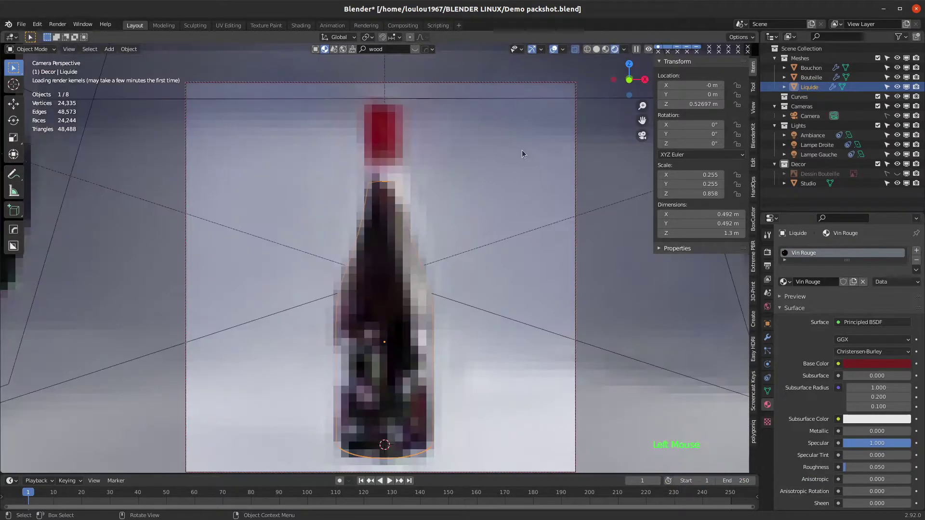
click(548, 168)
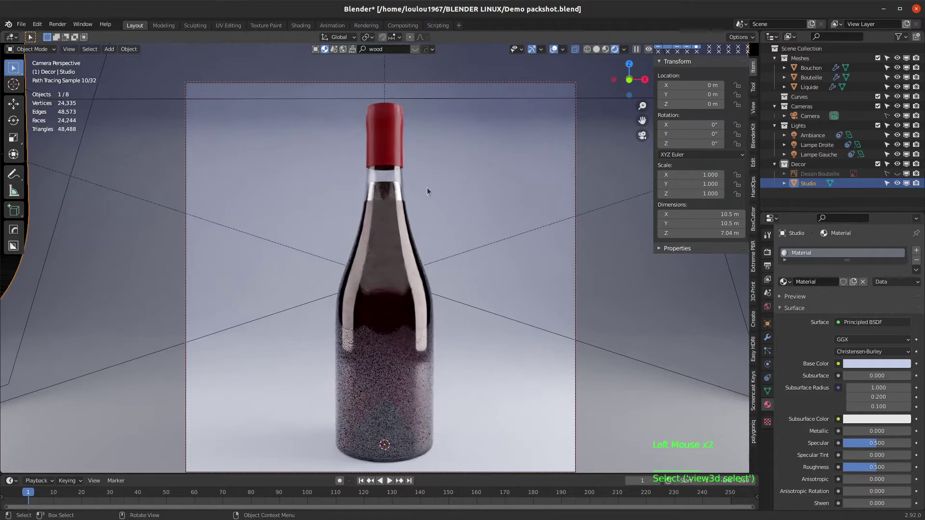
click(383, 191)
click(386, 192)
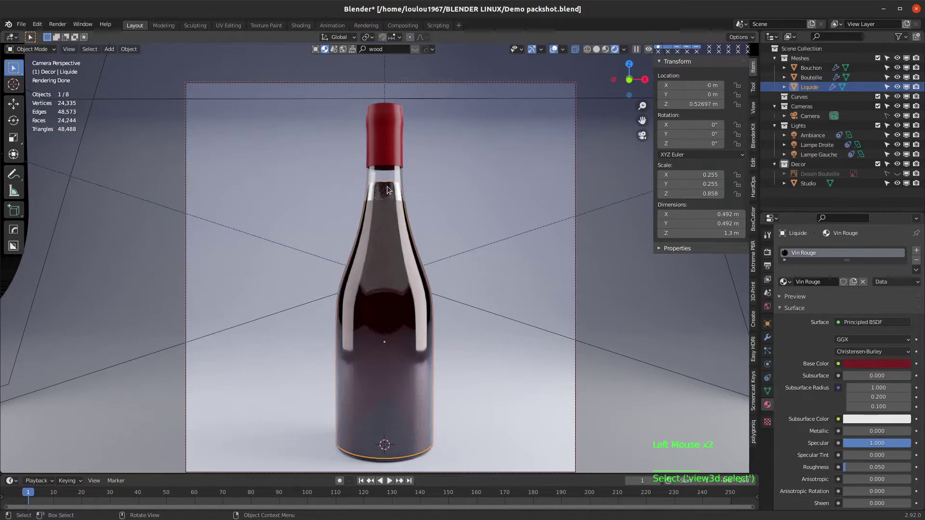
Widen the liquid's top rim inside the bottle neck by scaling its selected vertices up to about 1.09
key(KP_0)
middle_drag(455, 225, 440, 149)
shift+middle_drag(436, 319, 400, 220)
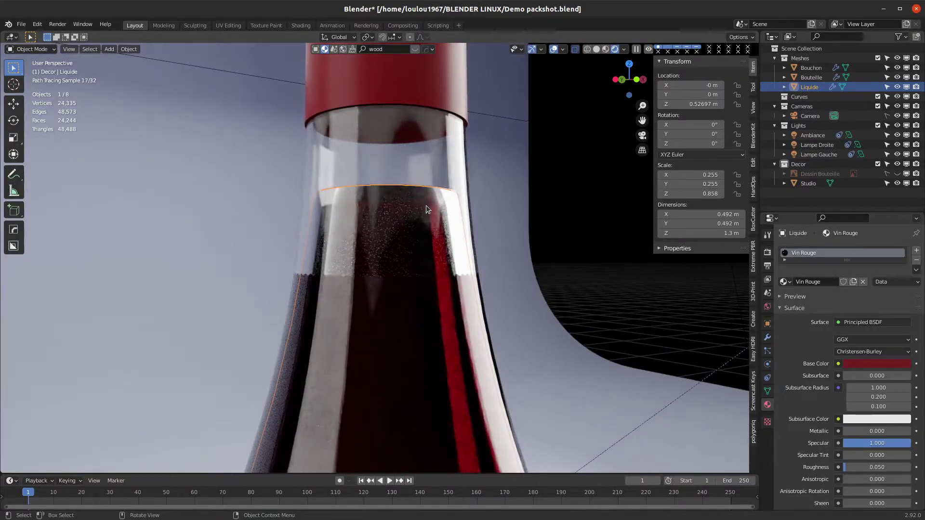
key(Tab)
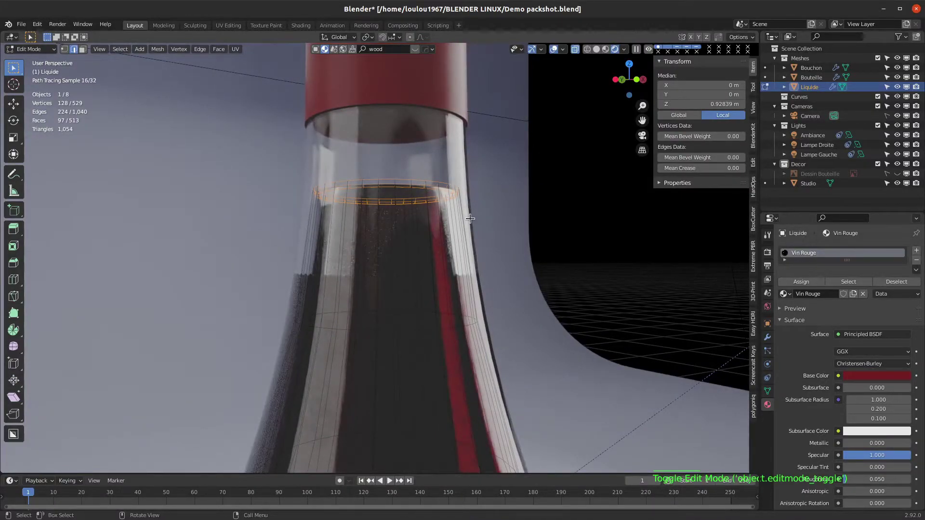
key(s)
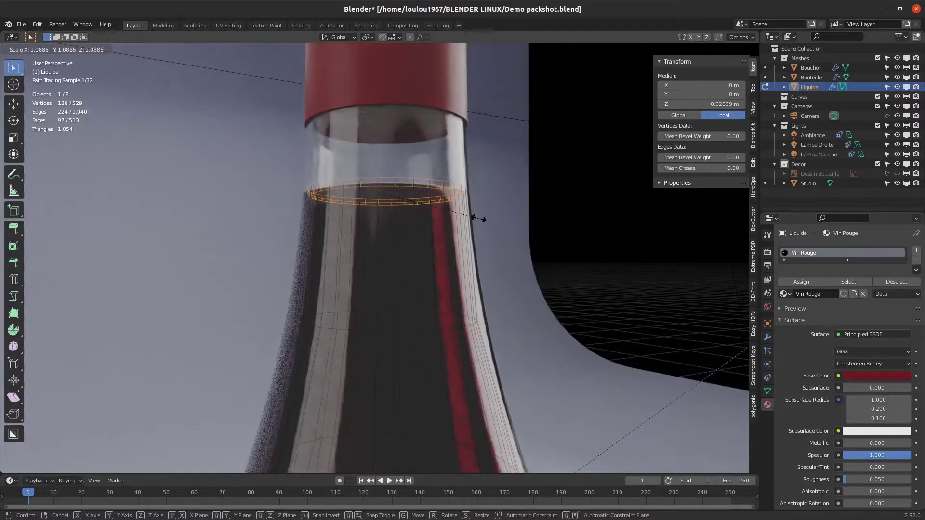
click(479, 215)
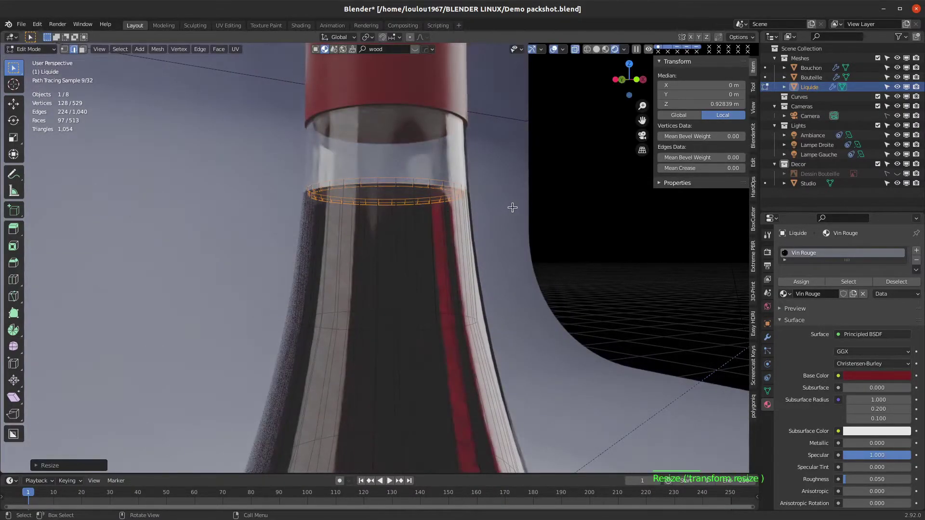
key(Tab)
Check the widened liquid through the camera in rendered shading, and select the liquid again
key(KP_0)
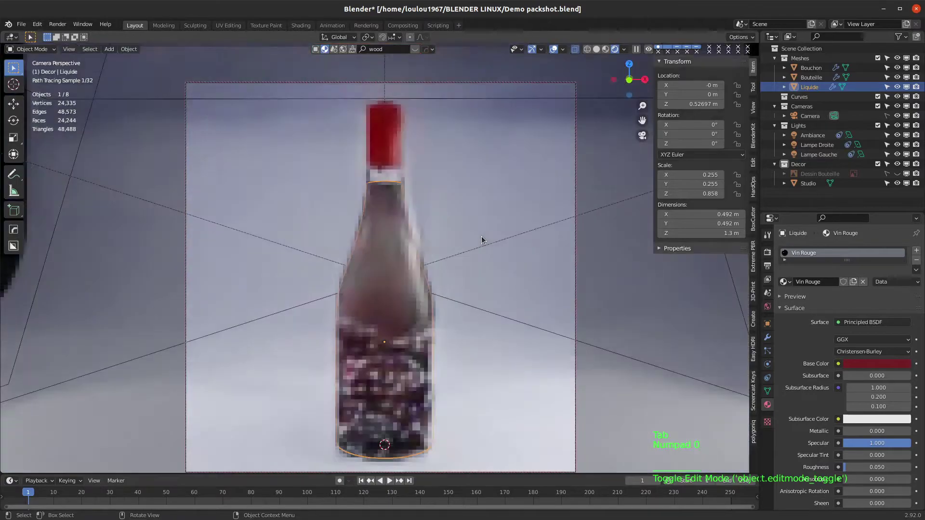
click(472, 169)
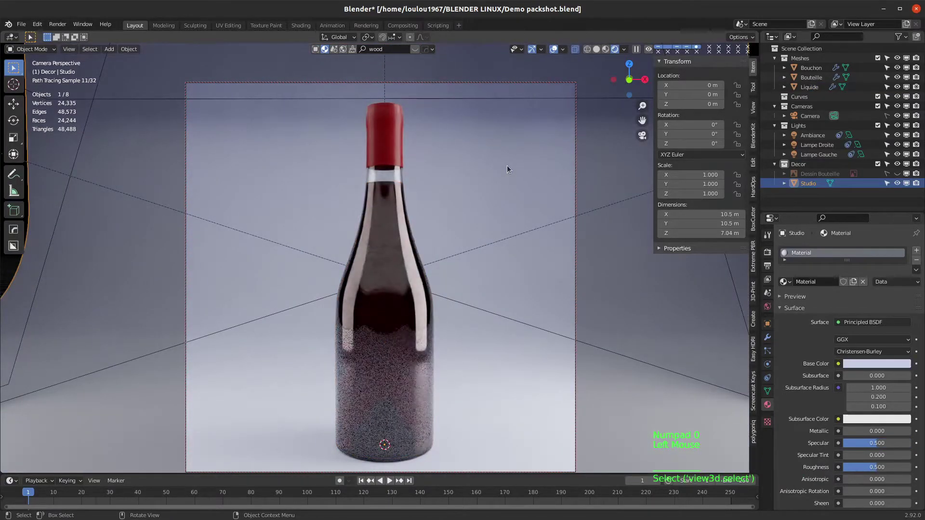
click(388, 205)
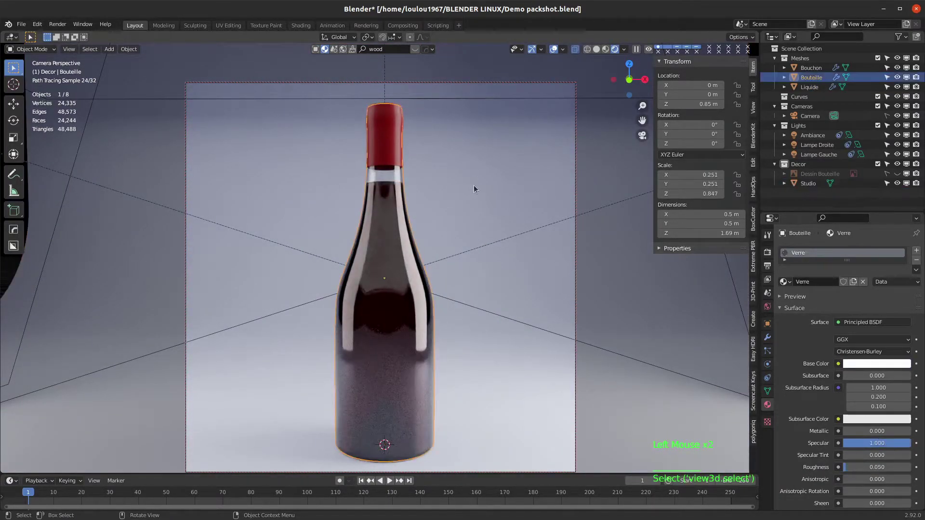
click(377, 192)
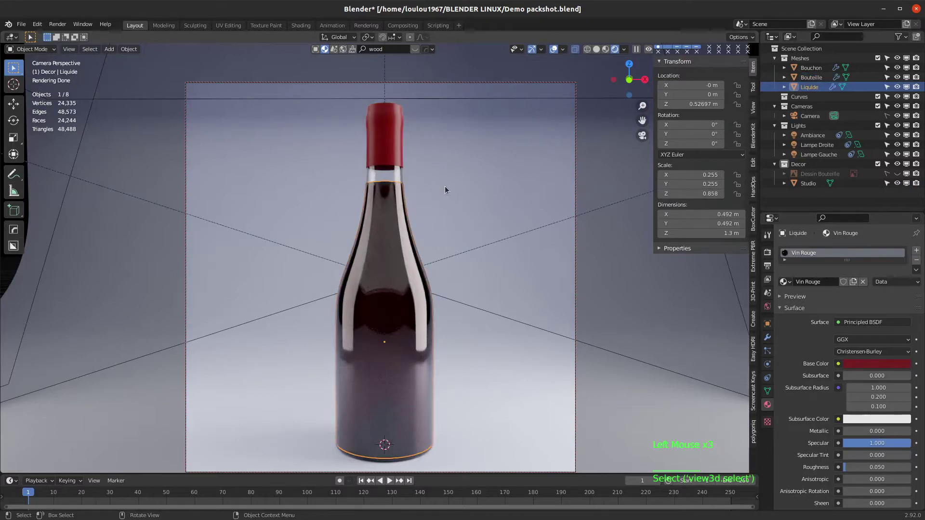
key(KP_0)
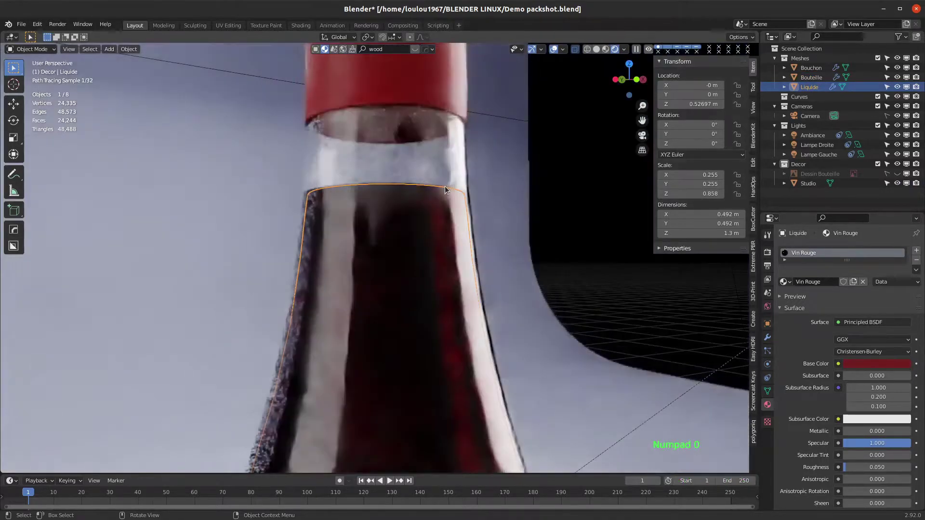
In solid shading, raise the liquid's uppermost rim edge loop along Z to a local height of about 0.941 m
middle_drag(434, 215, 584, 67)
click(596, 49)
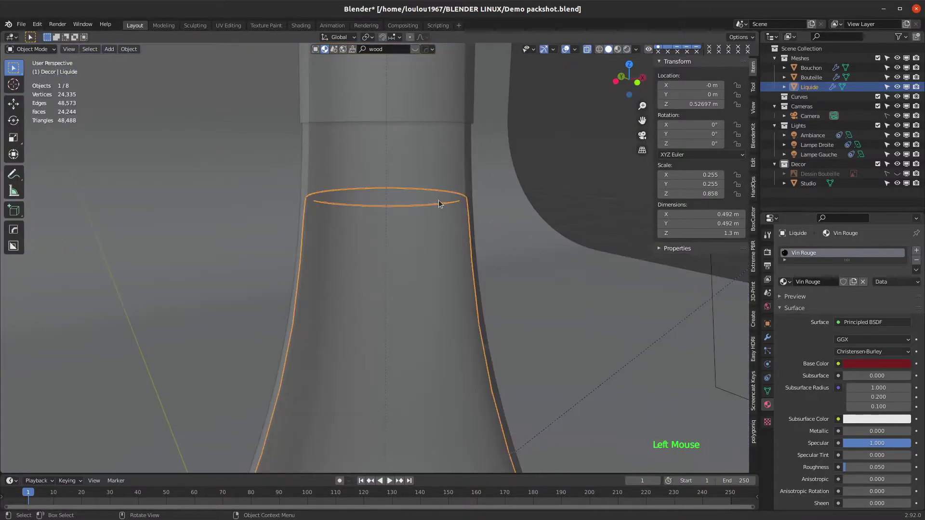
key(Tab)
middle_drag(415, 206, 412, 204)
scroll(412, 204, down, 1)
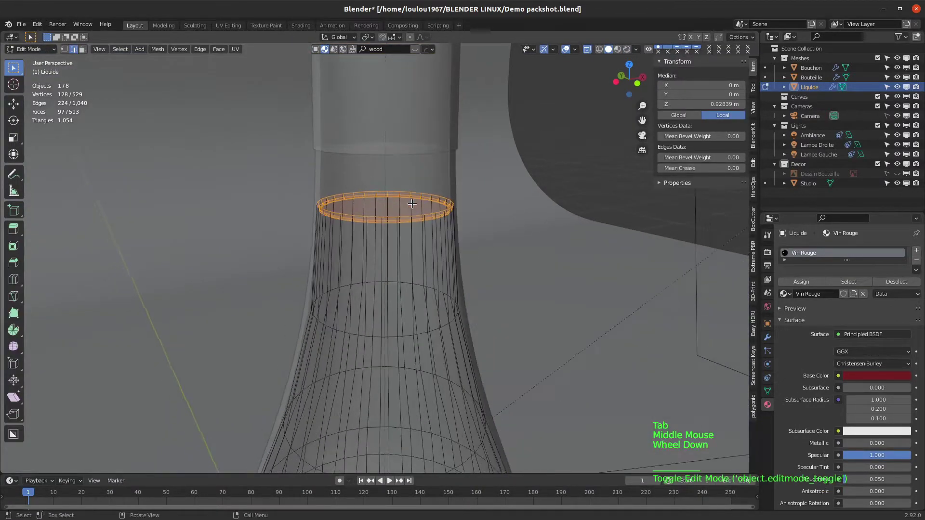
scroll(412, 203, up, 2)
scroll(412, 204, down, 1)
click(412, 205)
alt+click(413, 206)
key(g)
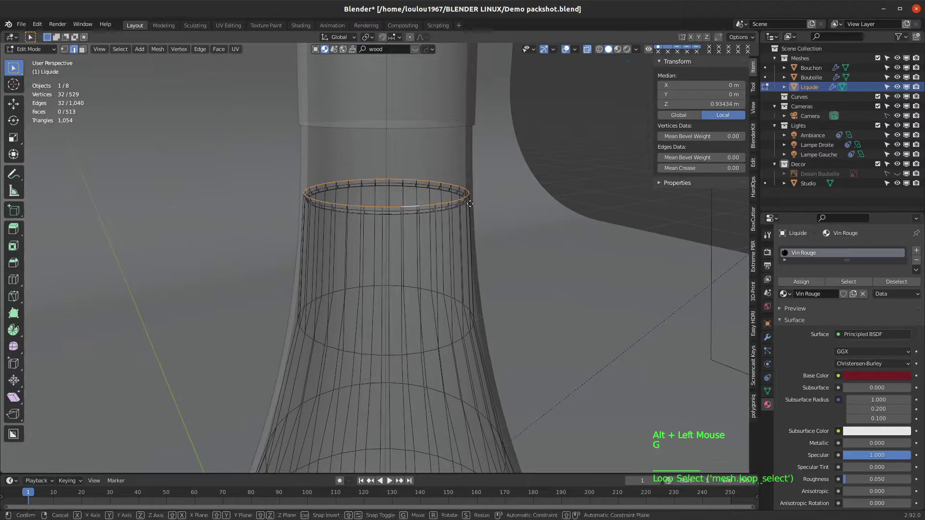
key(z)
click(470, 198)
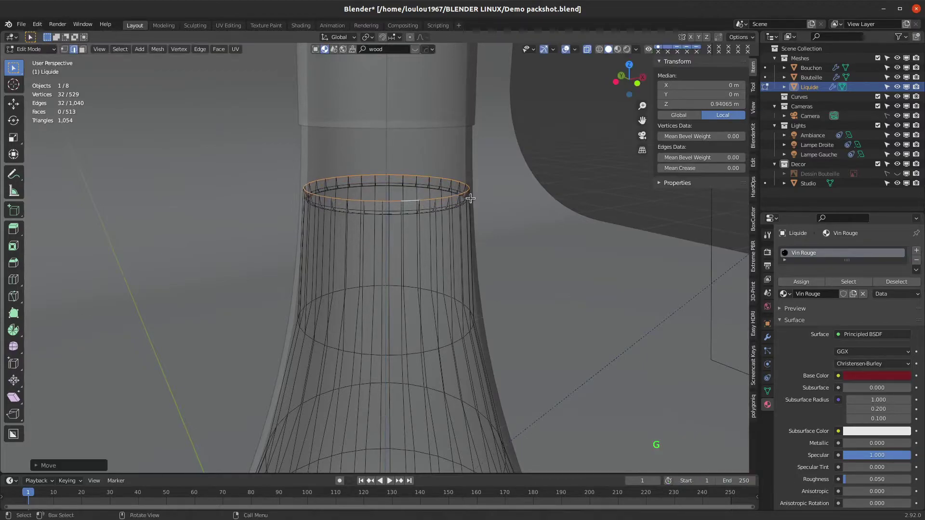
Raise the edge loop just inside the liquid's rim along Z to a local height of about 0.933 m
click(413, 207)
alt+click(413, 210)
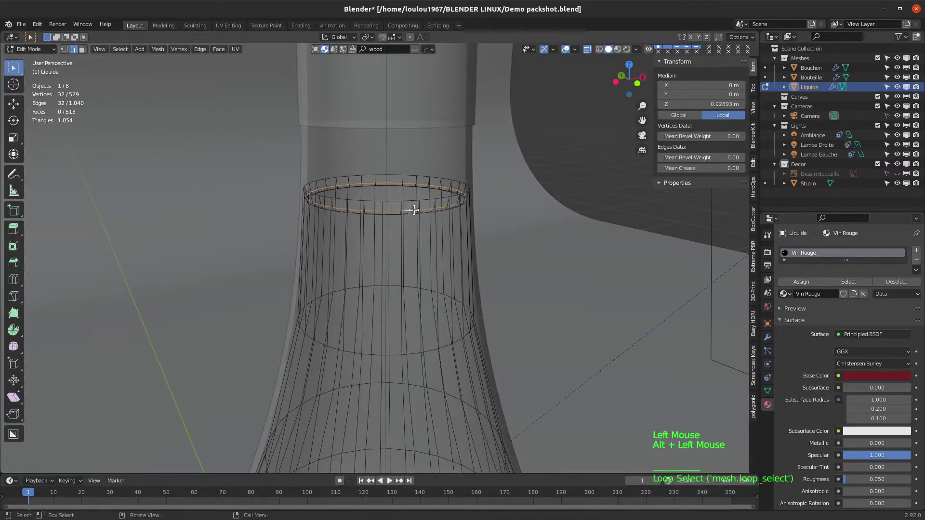
key(g)
key(z)
click(381, 207)
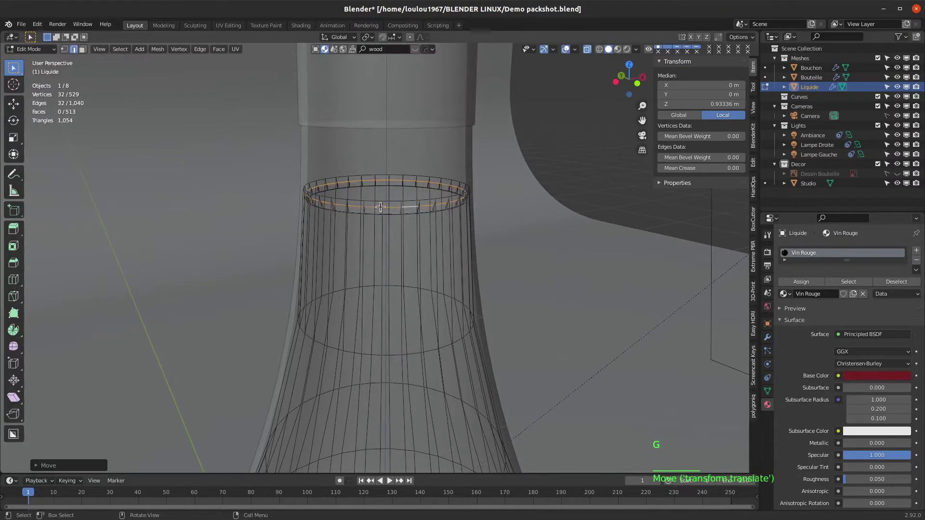
Slightly rescale the innermost edge loop bordering the liquid's flat top surface
middle_drag(381, 207, 390, 198)
scroll(397, 188, up, 2)
click(413, 159)
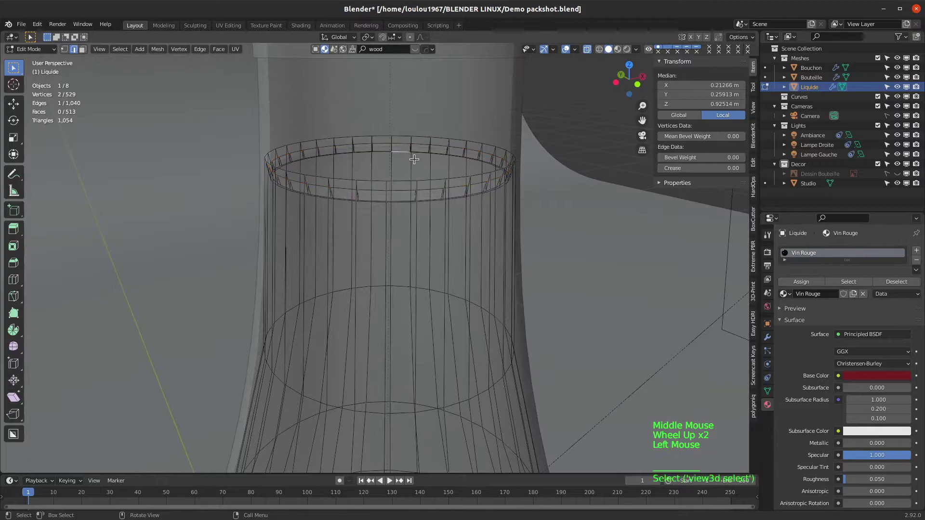
alt+click(413, 156)
alt+click(407, 157)
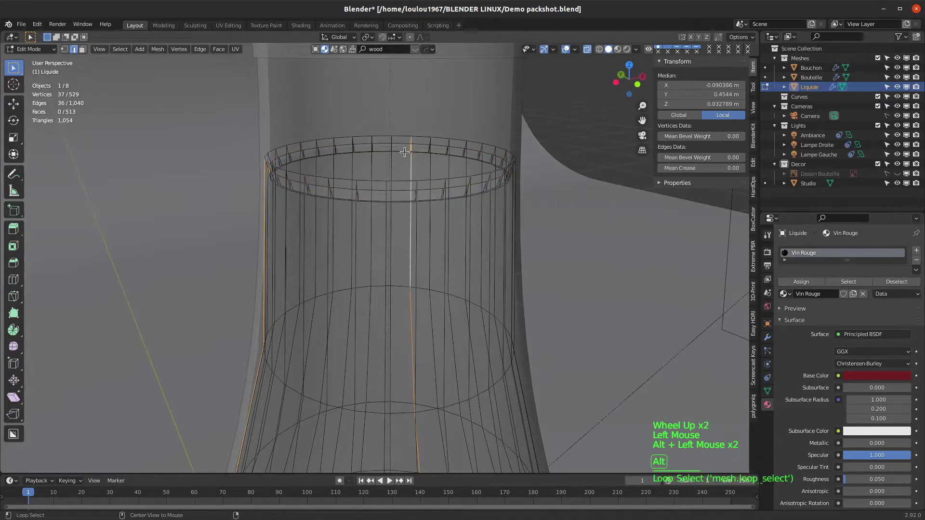
key(s)
click(427, 175)
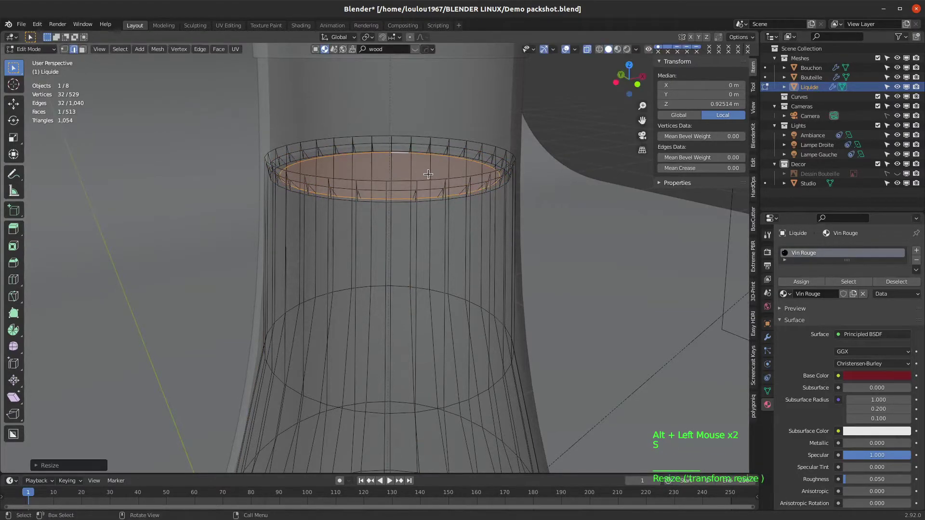
key(Tab)
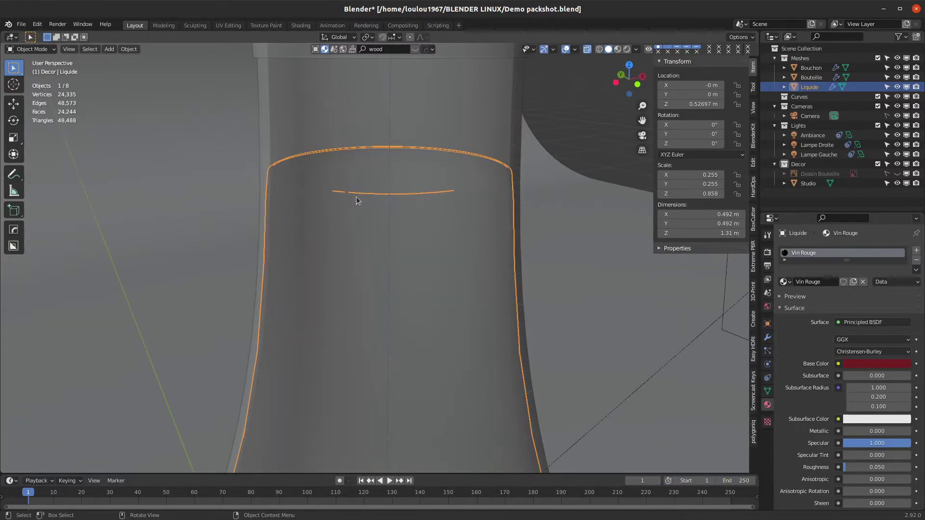
Add a loop cut around the liquid's neck and slide it up to just below the rim, with a factor of about -0.98
key(Tab)
key(ctrl)
key(ctrl+r)
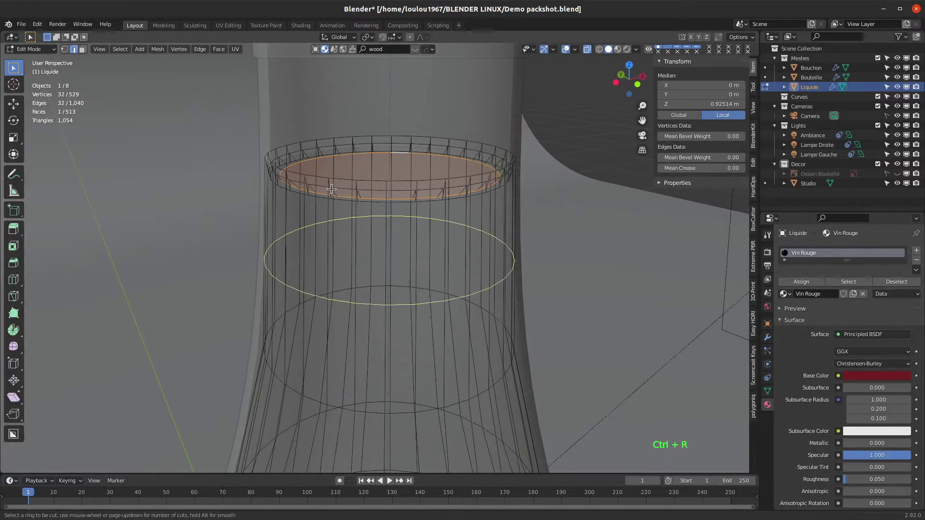
click(313, 219)
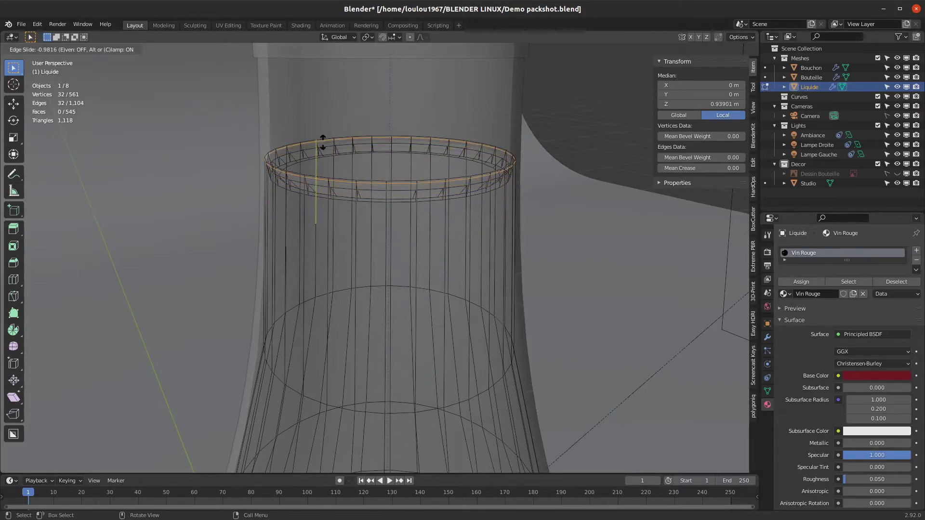
click(323, 142)
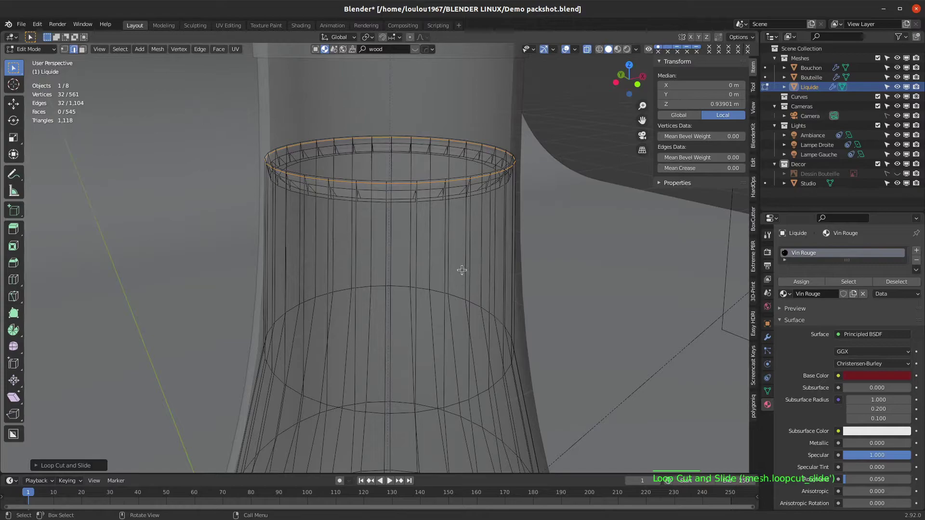
key(Tab)
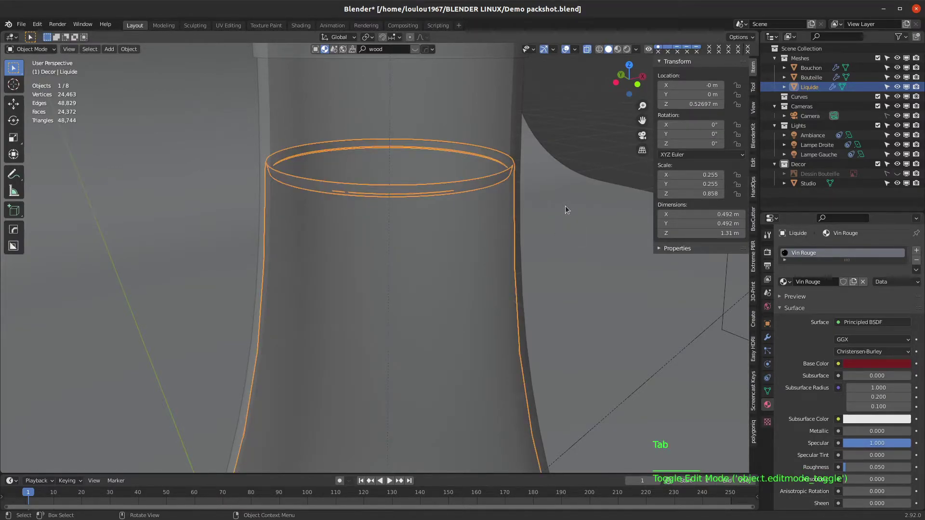
Inspect the liquid's rim in front view, and set its Subdivision modifier's render level to 1
key(KP_1)
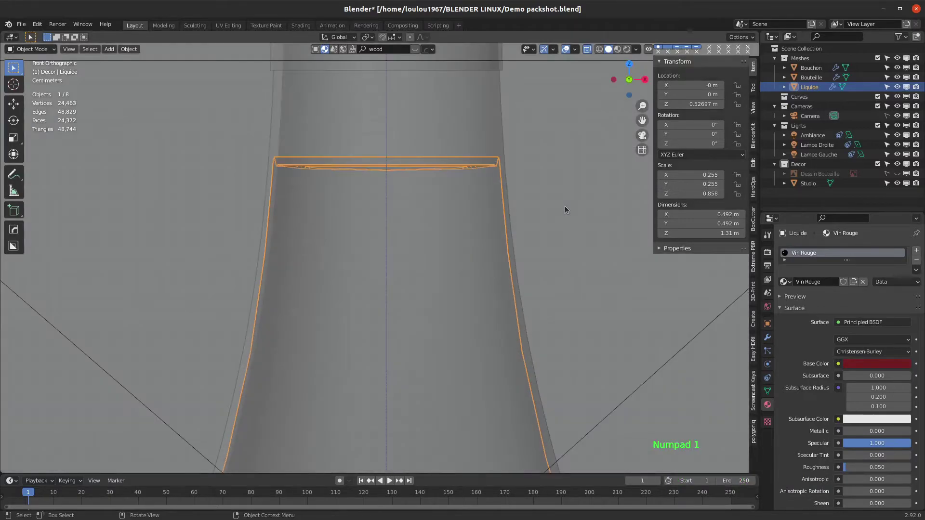
key(Tab)
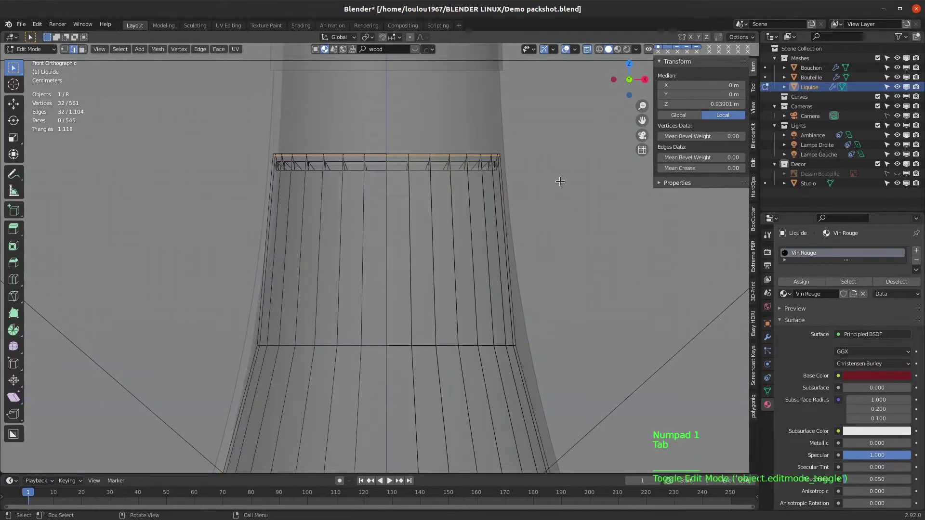
key(Tab)
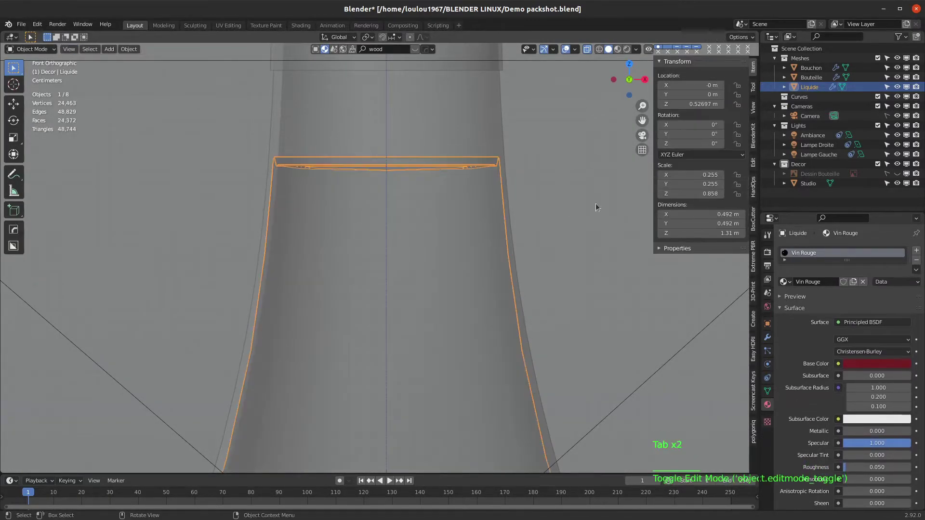
click(768, 337)
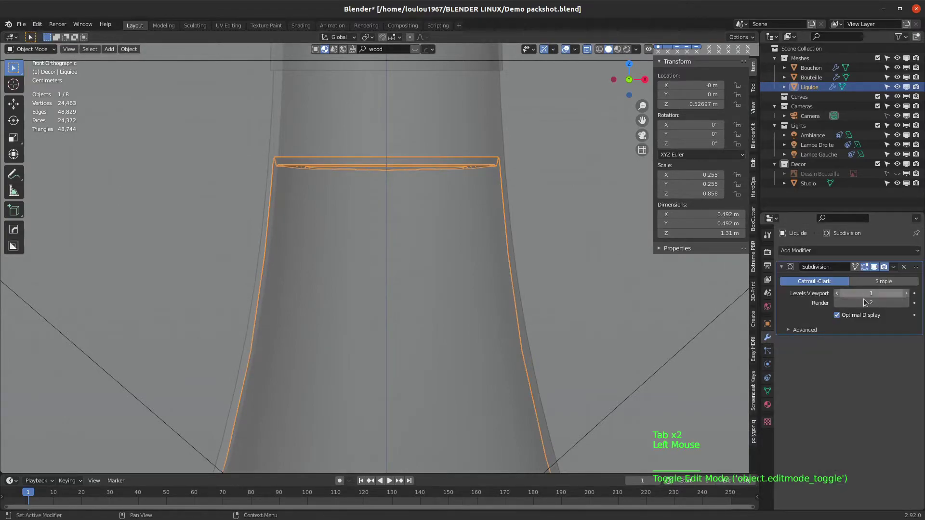
click(836, 303)
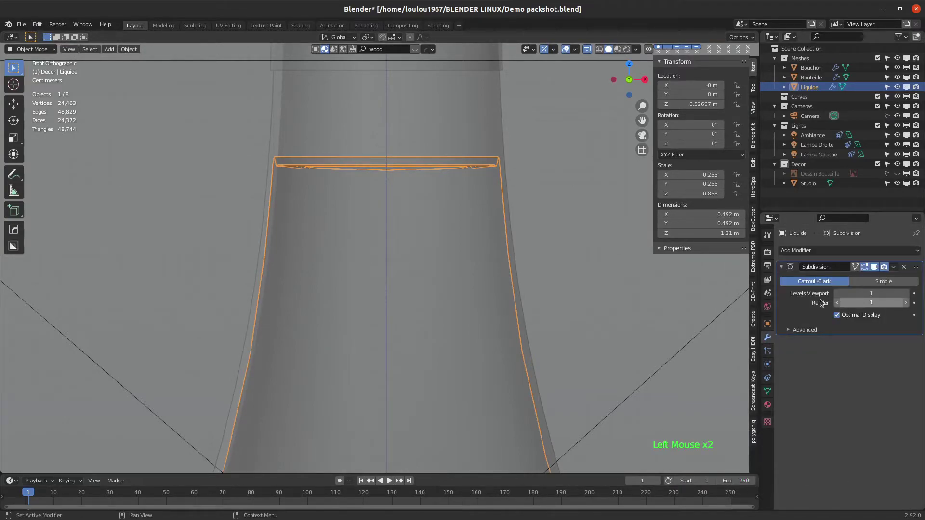
Raise the added support loop along Z to a local height of about 0.940 m, close beneath the liquid's rim
key(Tab)
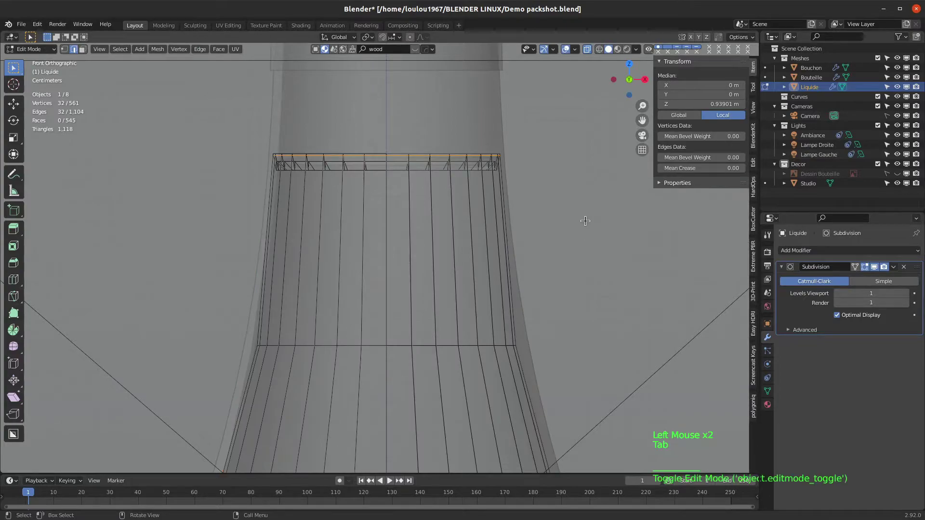
scroll(435, 152, up, 3)
shift+middle_drag(434, 152, 448, 340)
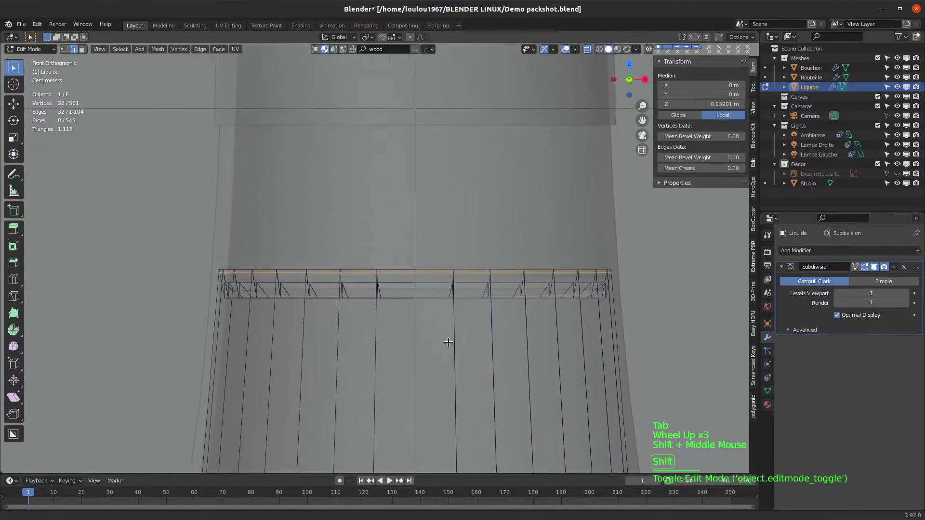
key(g)
key(z)
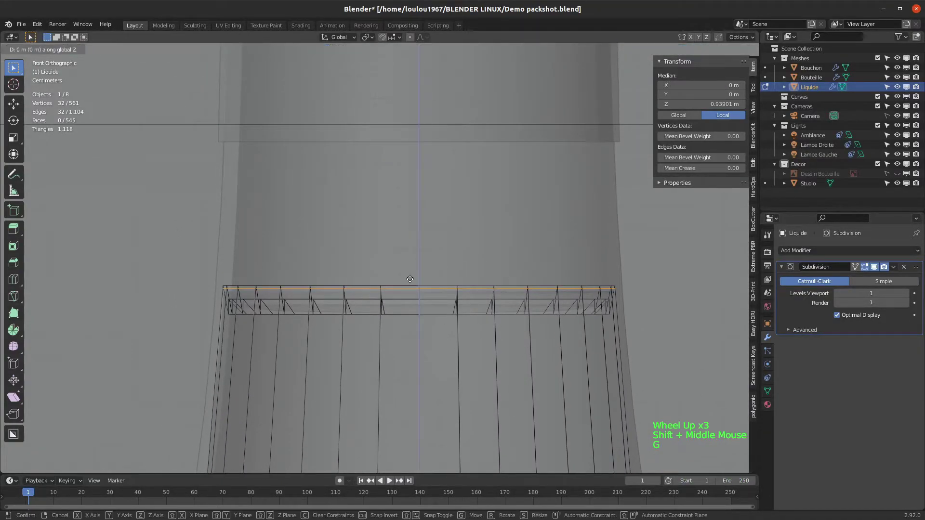
click(410, 276)
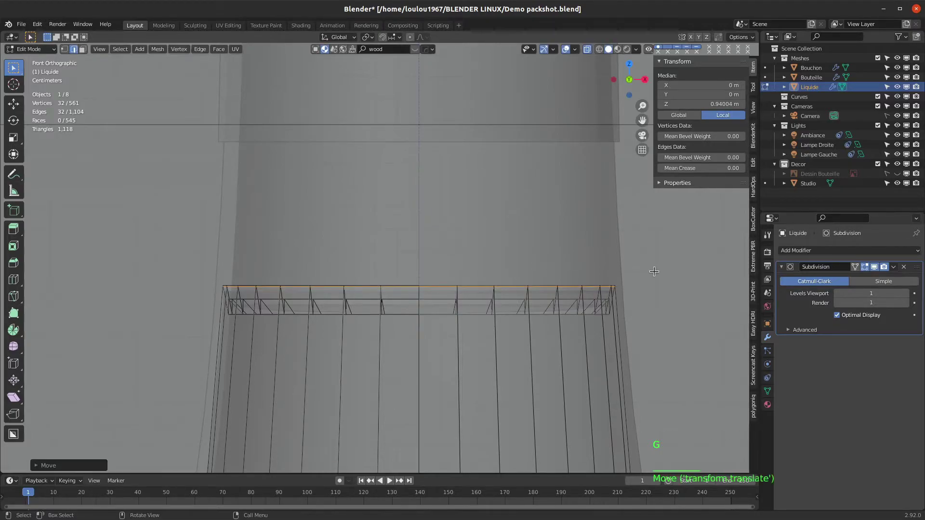
Raise the liquid's two uppermost edge loops together along Z to a median local height of about 0.946 m
drag(217, 260, 678, 296)
key(g)
key(z)
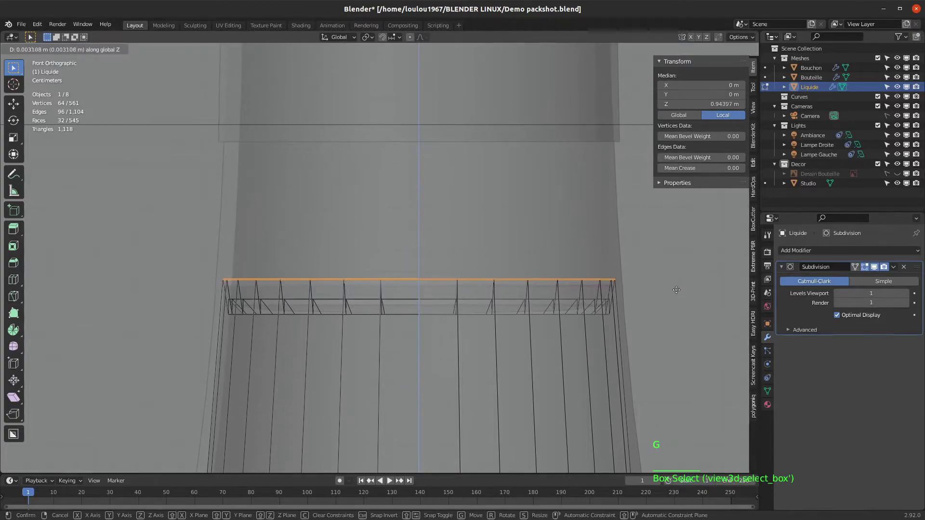
click(677, 287)
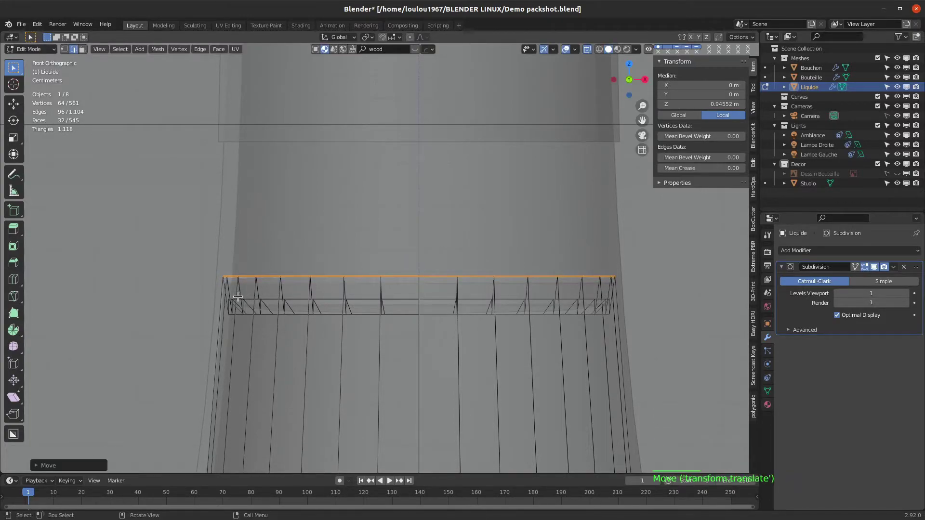
Raise the liquid's inner edge loop just below the rim along Z to a median local height of about 0.937 m
drag(227, 295, 608, 303)
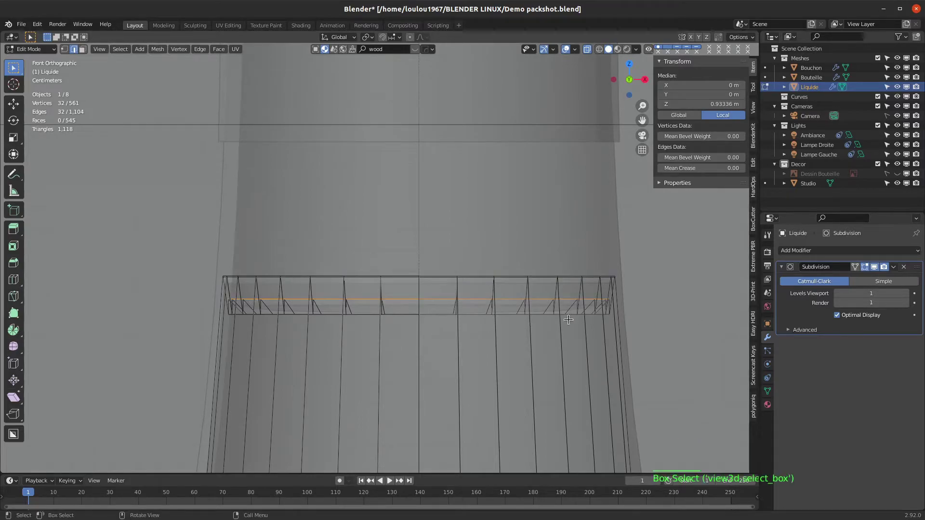
key(g)
key(z)
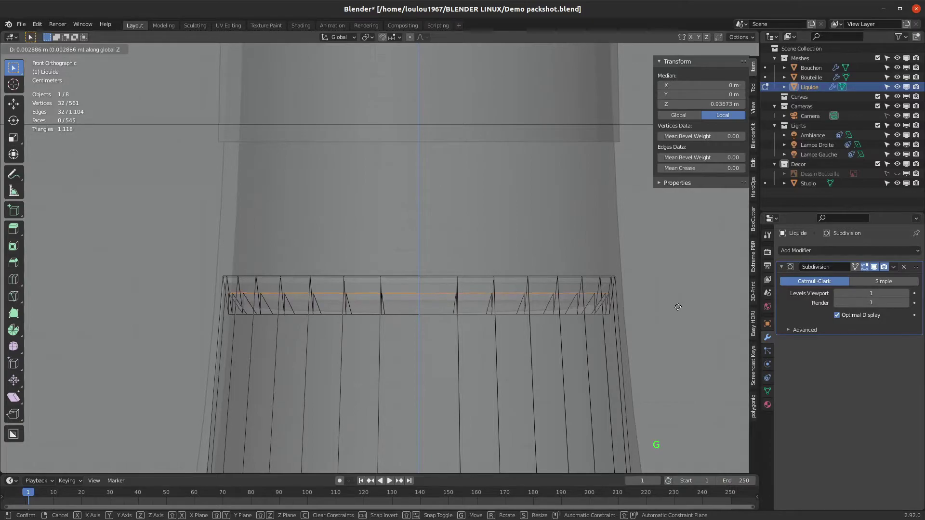
click(679, 307)
key(Tab)
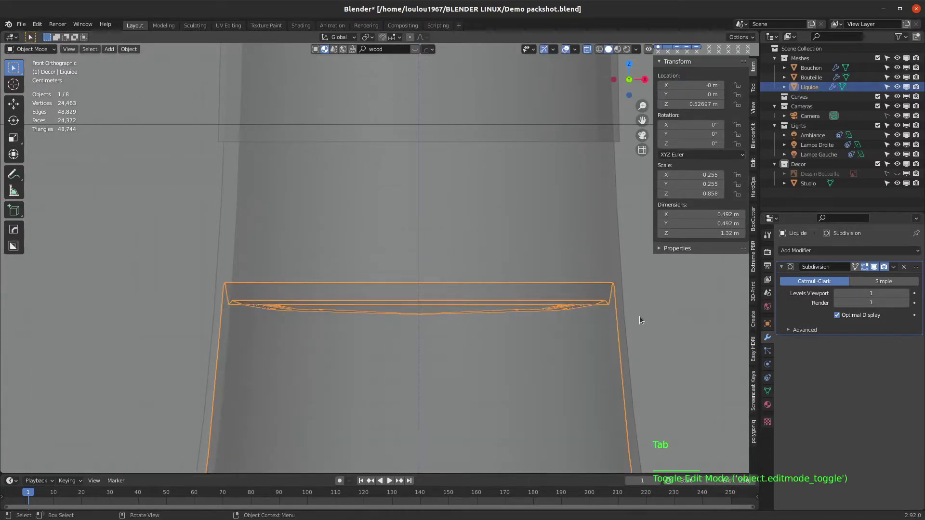
Turn off X-ray and preview the whole bottle through the camera in rendered shading, without the liquid's selection outline
key(shift+z)
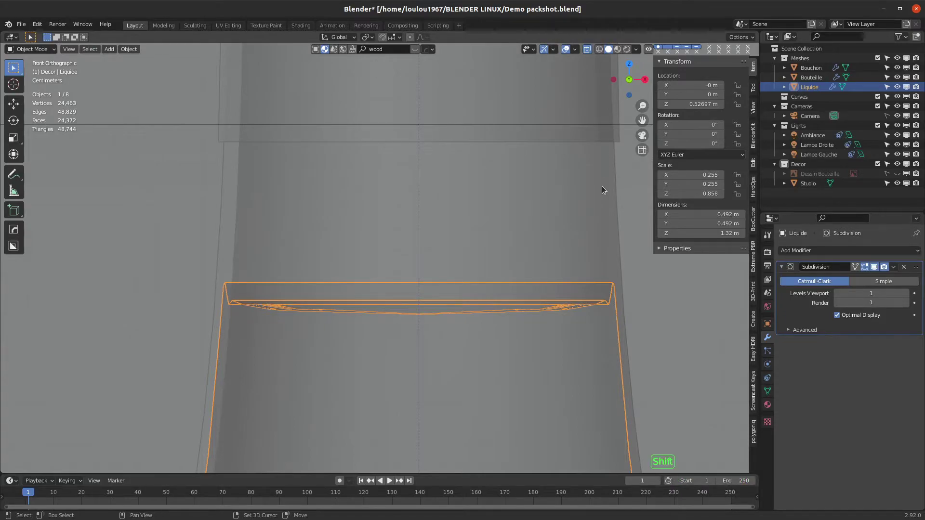
key(shift+z)
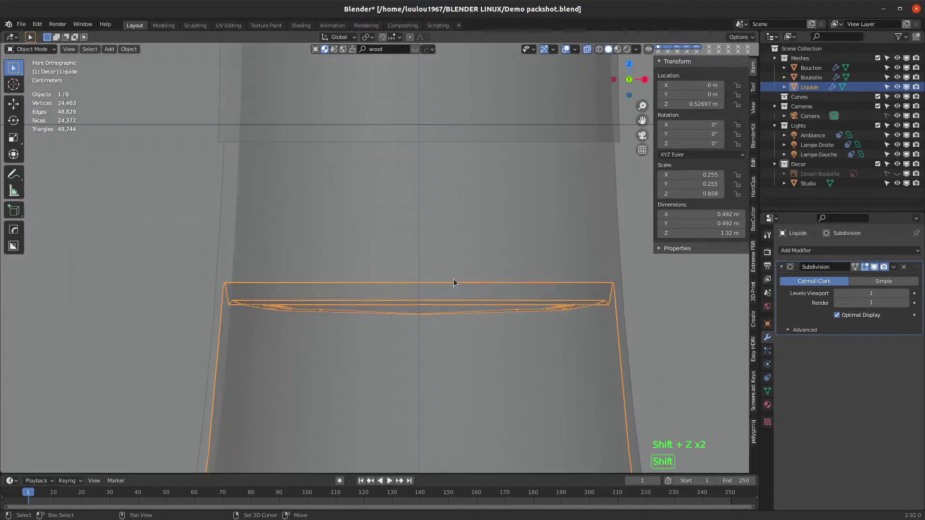
click(589, 49)
scroll(405, 263, up, 2)
scroll(401, 260, down, 4)
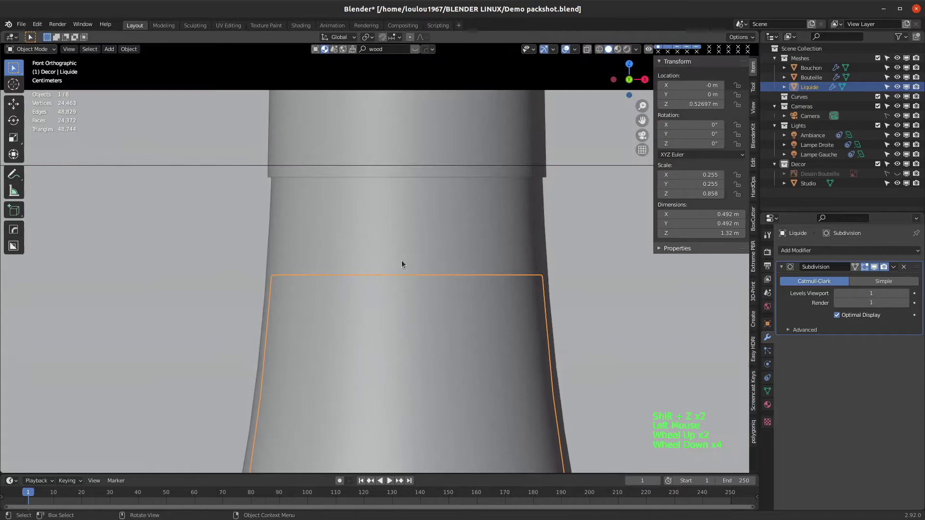
key(KP_0)
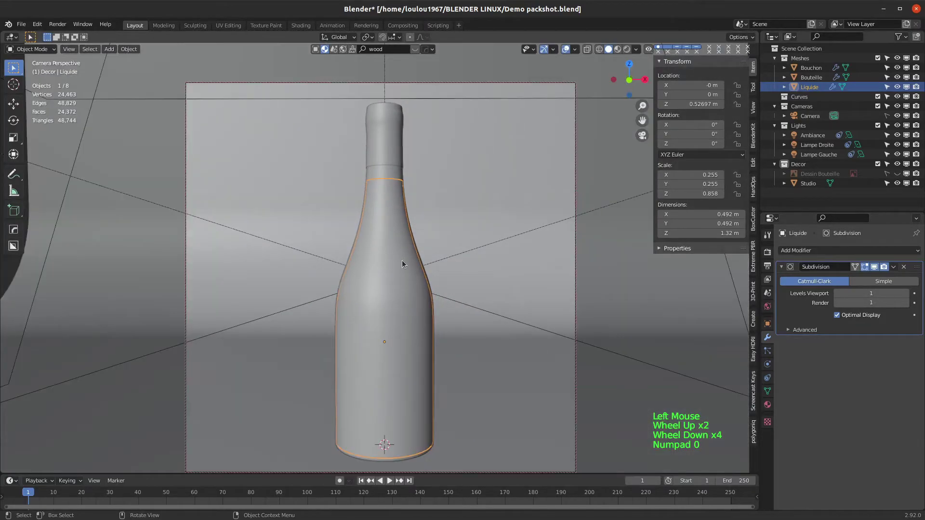
click(626, 49)
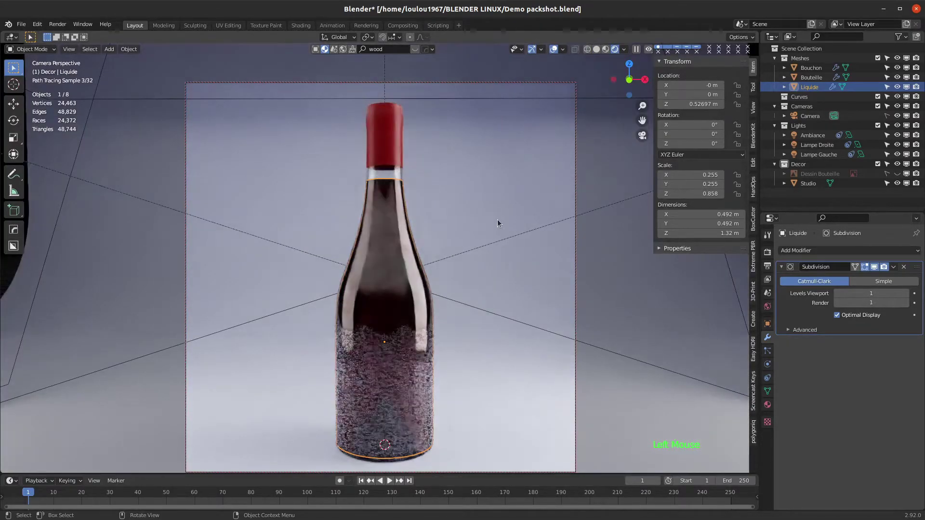
double_click(506, 187)
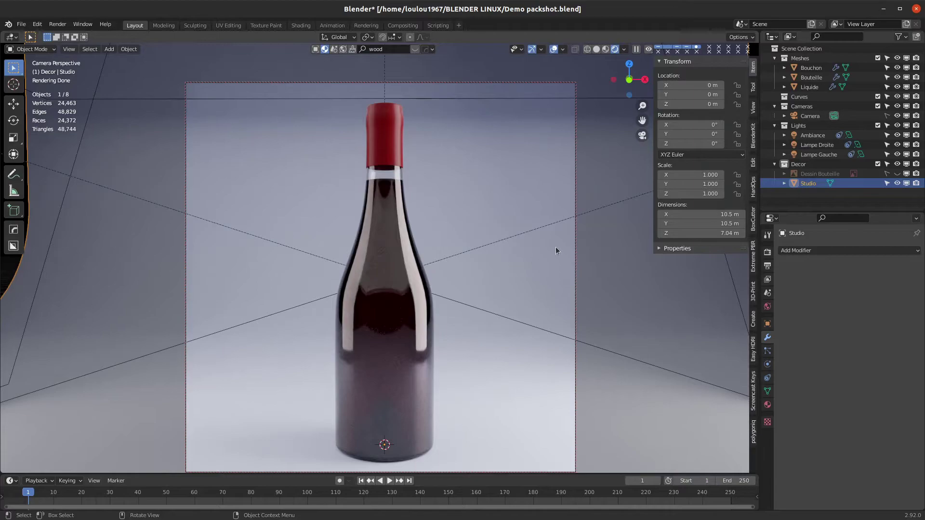
In the advanced sampling settings, set Min Light Bounces to 1 and Min Transparent Bounces to 4
click(767, 252)
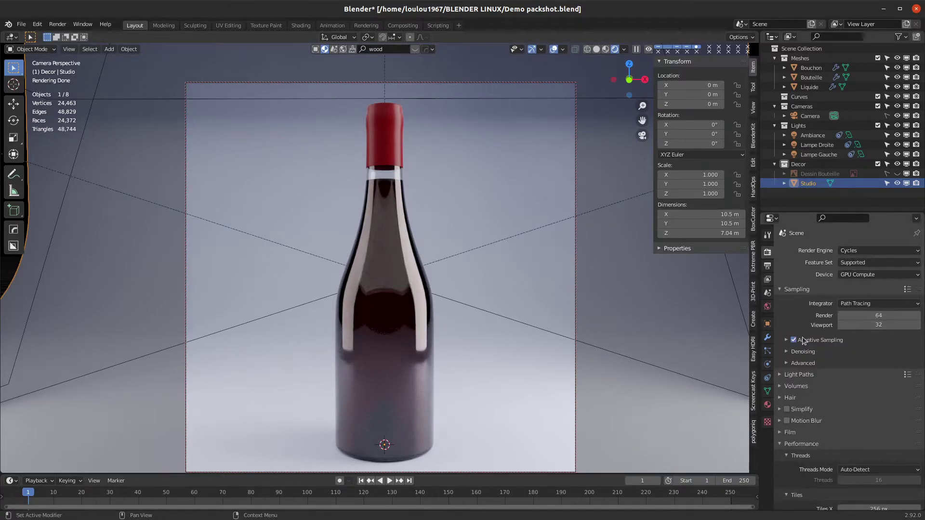
click(786, 341)
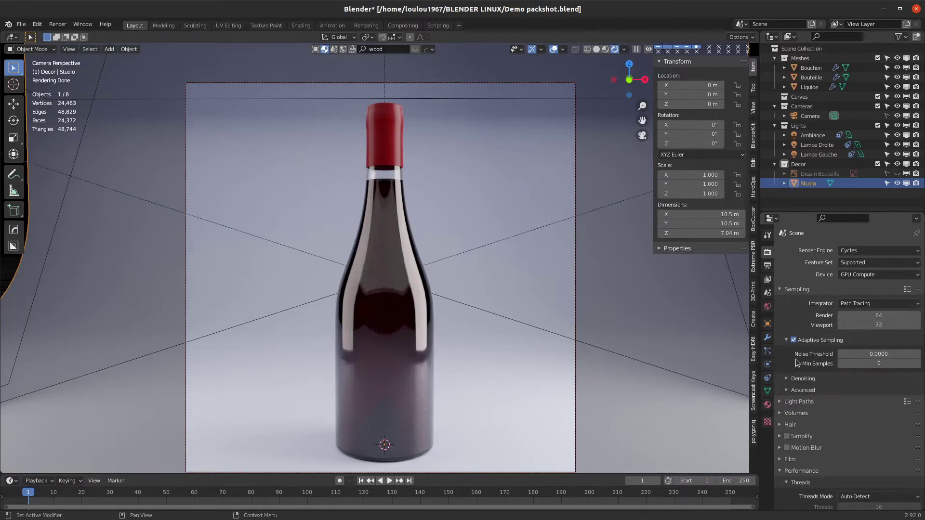
click(787, 379)
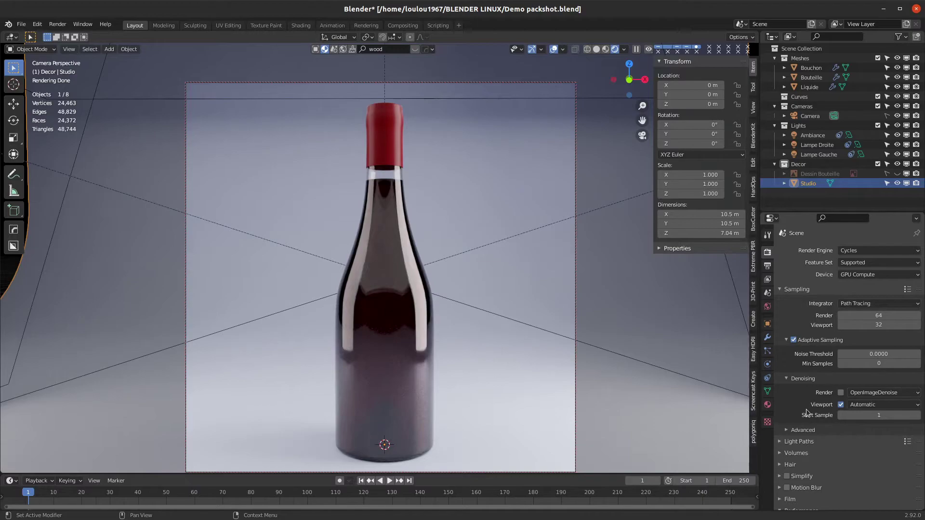
click(788, 430)
scroll(794, 388, down, 4)
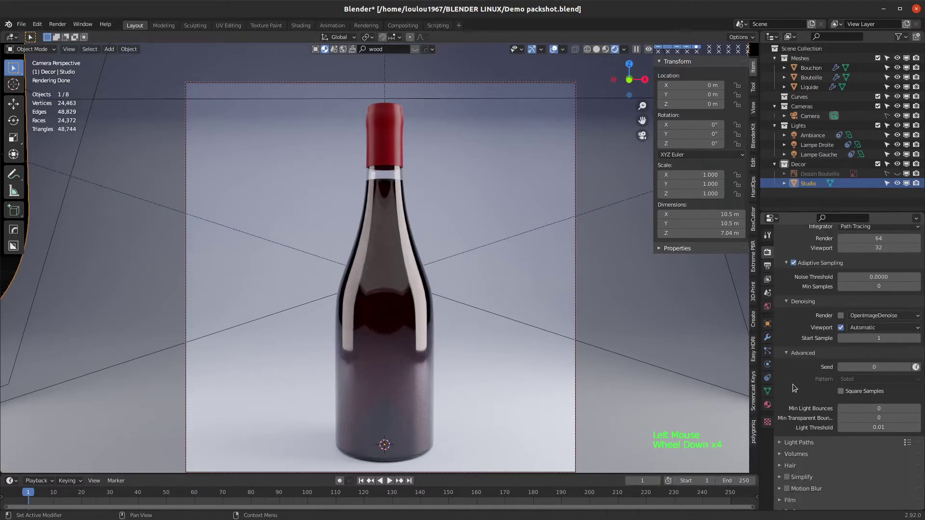
click(887, 408)
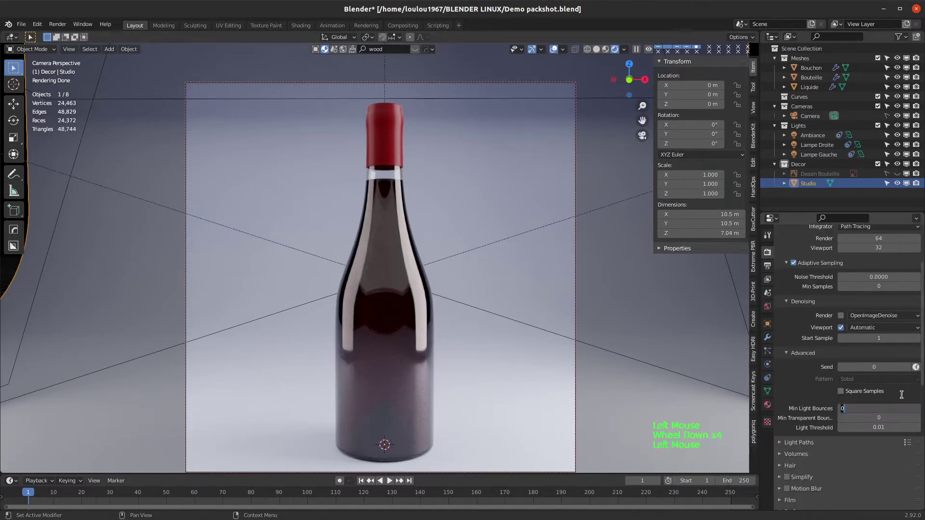
key(Tab)
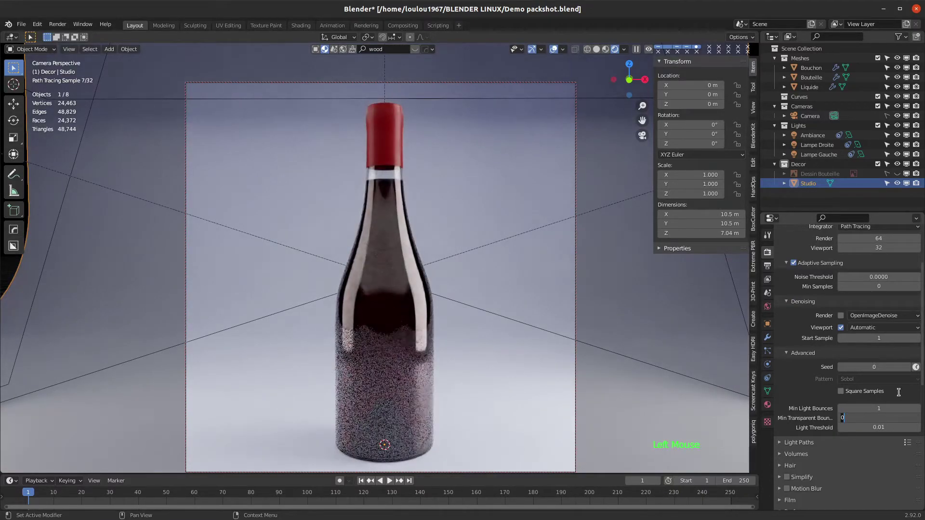
key(Return)
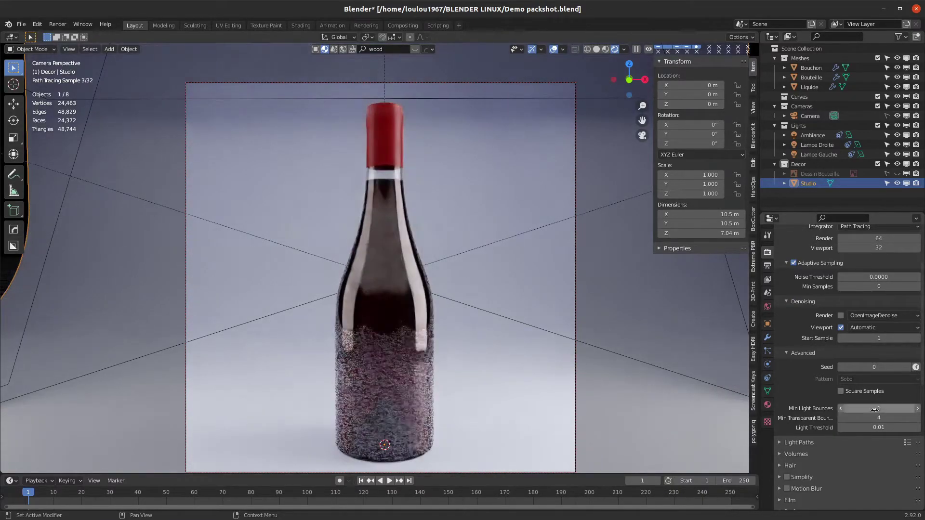
Set the light paths' max bounces to 16 for Transparency and Transmission, and 8 for Diffuse and Glossy
scroll(819, 421, down, 3)
click(789, 387)
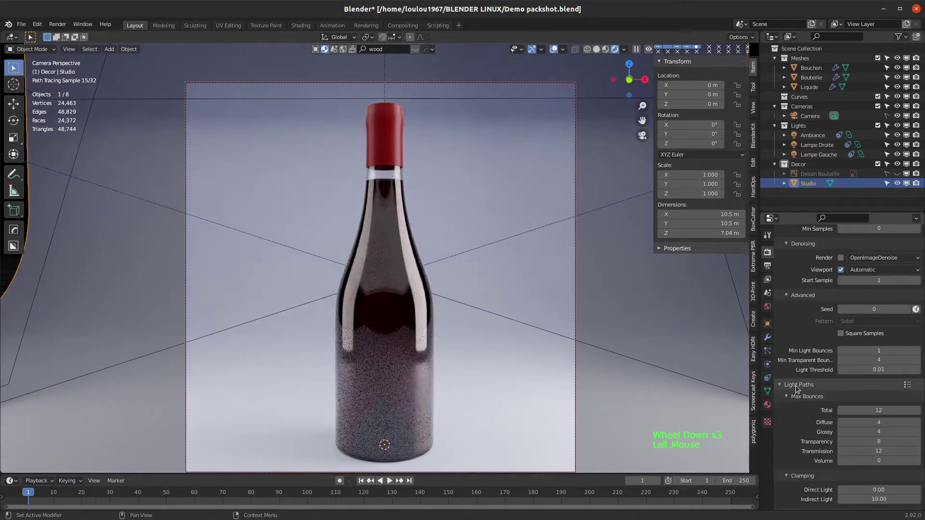
double_click(877, 441)
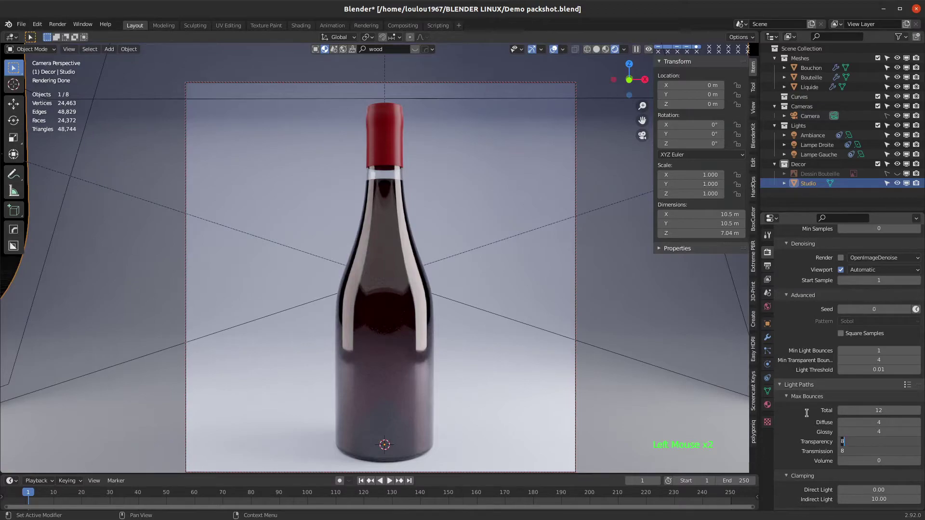
key(Return)
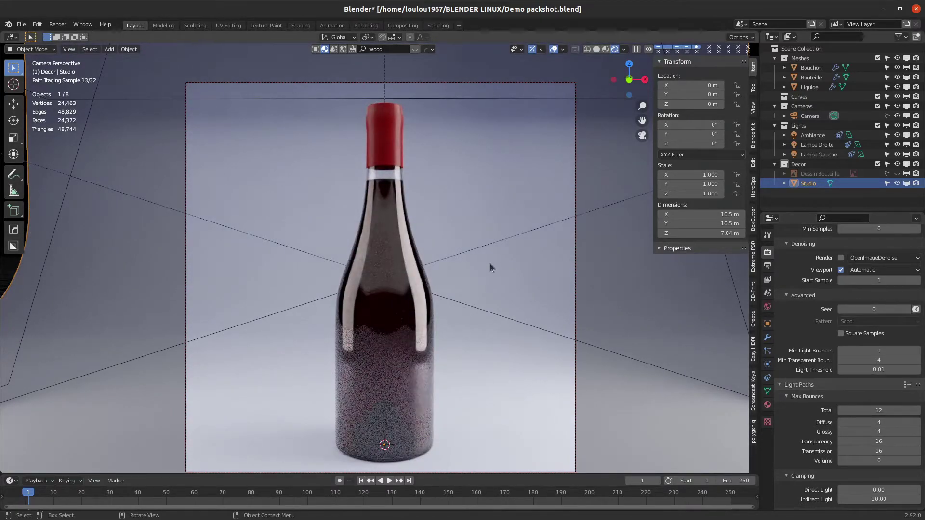
click(885, 419)
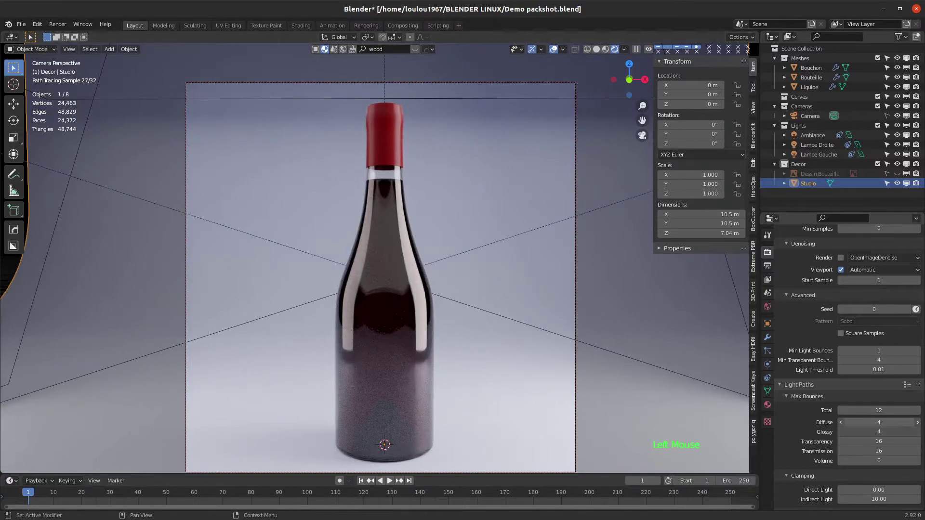
key(Return)
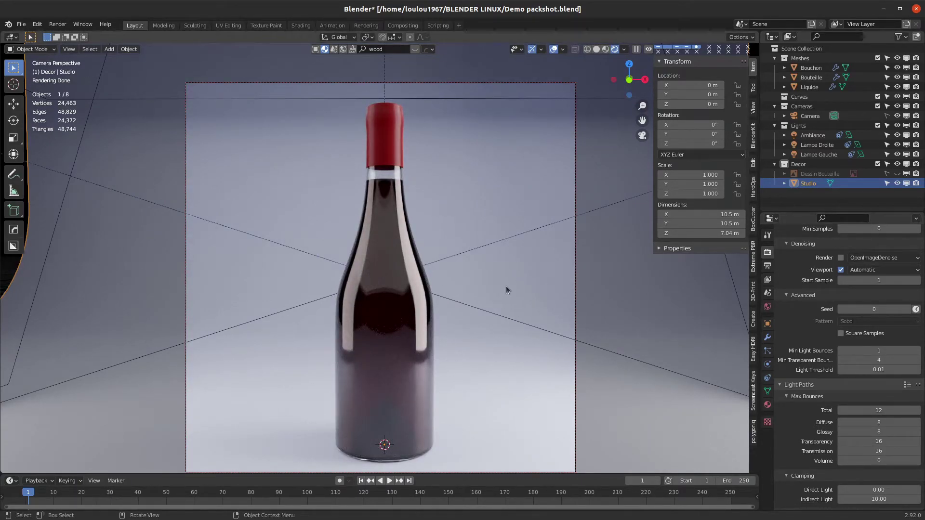
Save the file, then render the packshot image, check it and close the render window
key(ctrl+s)
key(F12)
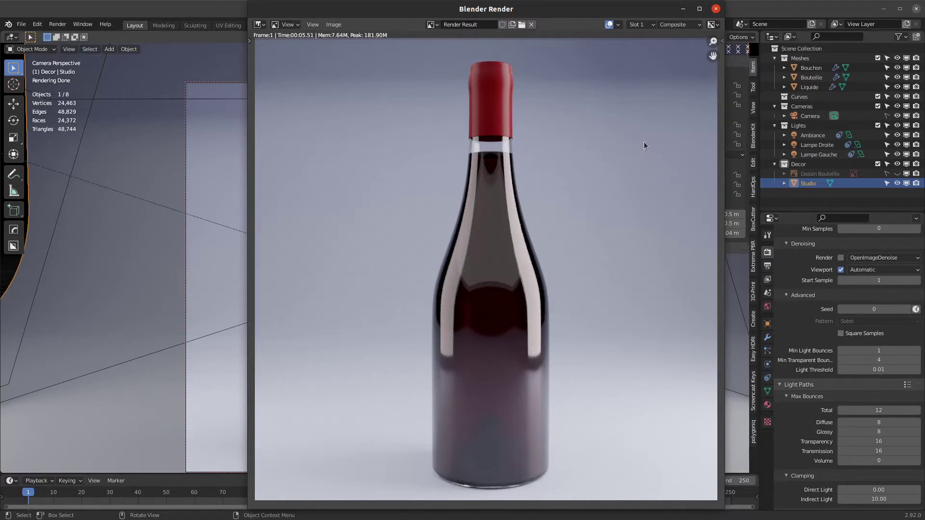
click(716, 9)
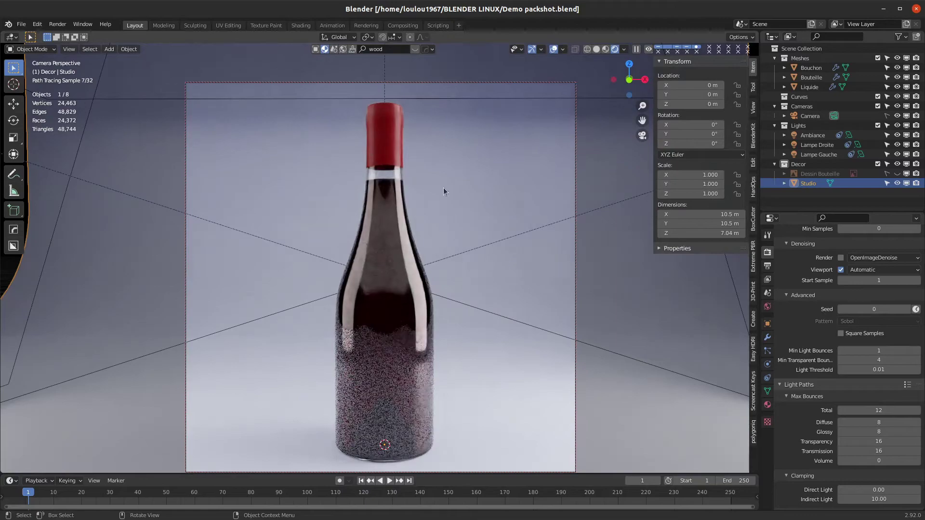
Leave the camera view for a solid-shaded overview of the studio, and add an area light at the bottle's base
key(KP_0)
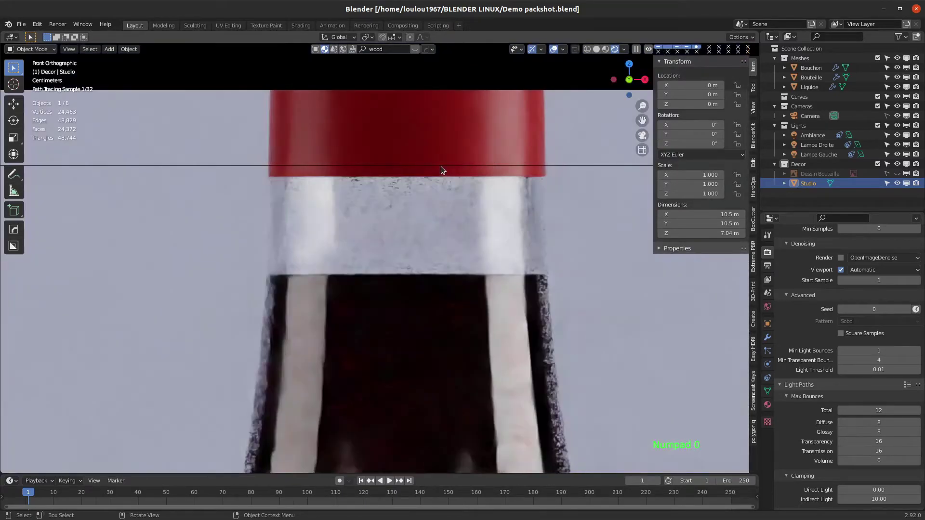
click(596, 49)
scroll(385, 259, up, 2)
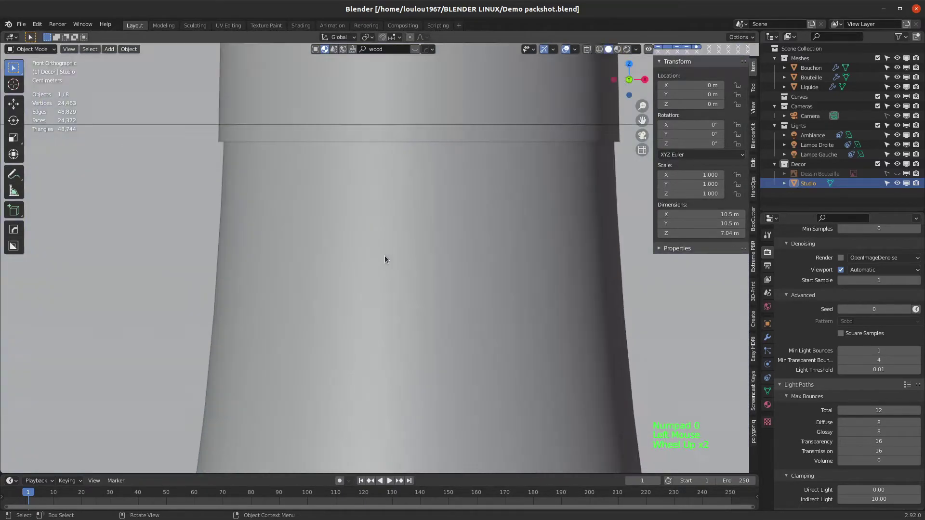
scroll(385, 259, down, 12)
middle_drag(378, 263, 398, 313)
scroll(438, 302, up, 2)
scroll(437, 301, down, 6)
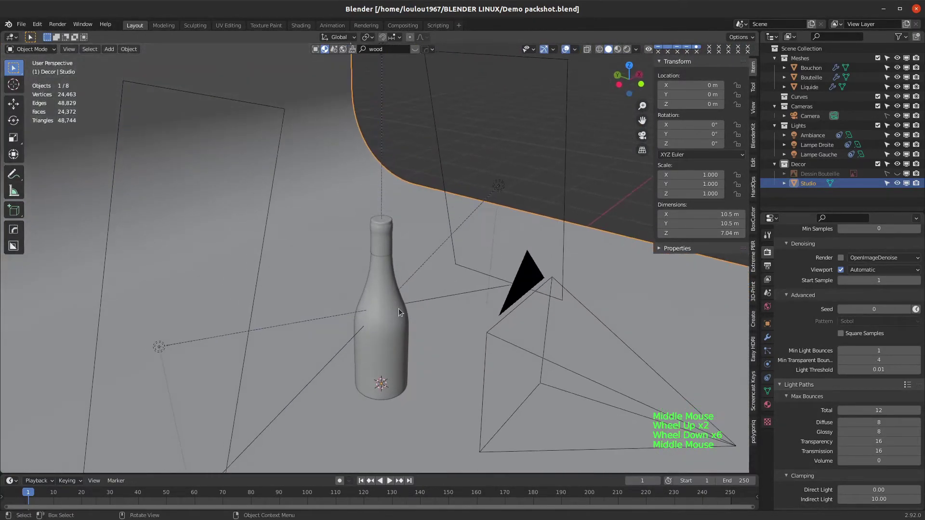
scroll(398, 313, up, 1)
scroll(397, 312, down, 5)
key(shift+a)
mouse_move(400, 310)
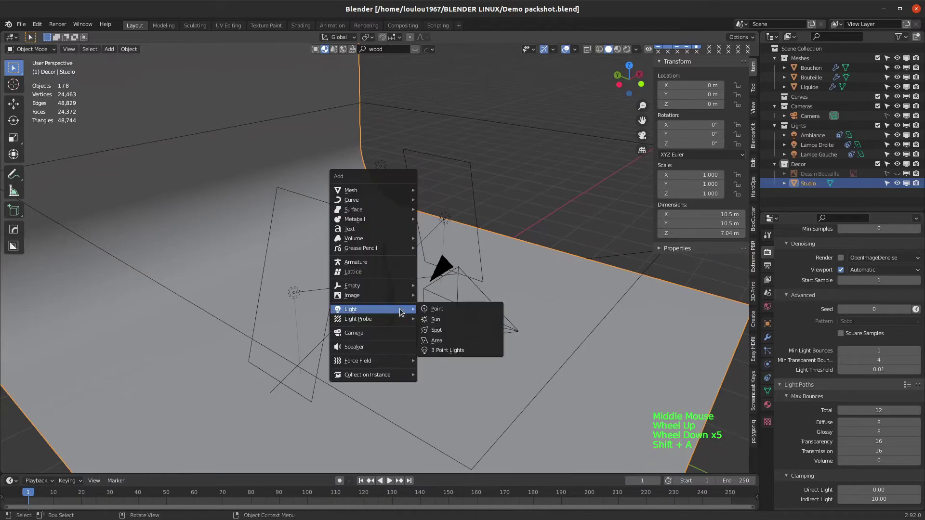
click(436, 340)
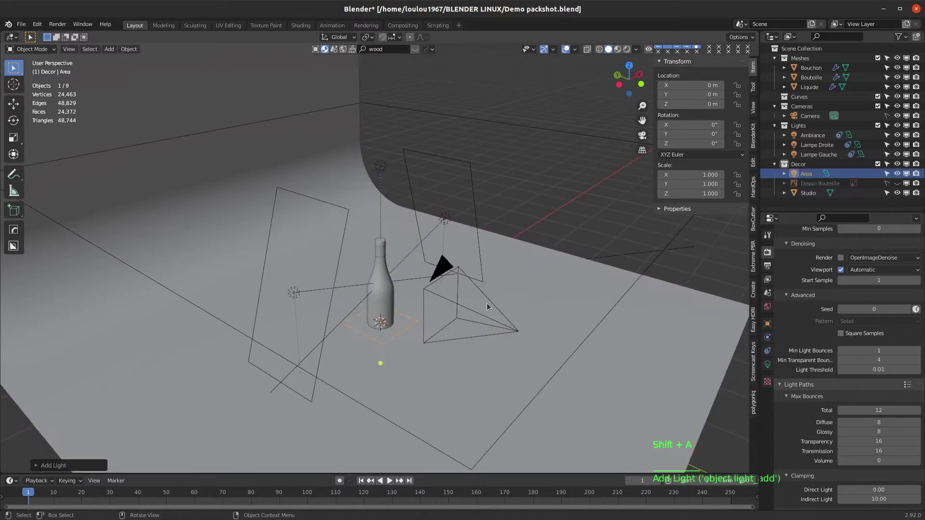
Raise the new area light along Z to a height of about 0.90 m
key(g)
key(z)
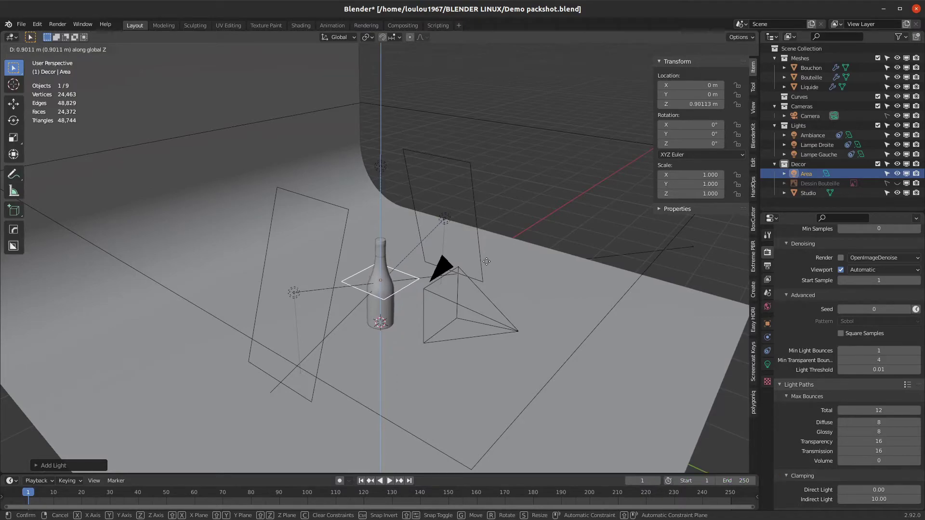
click(461, 287)
Rotate the area light -90° about X and move it along Y to about 0.71 m behind the bottle
key(r)
key(x)
key(9)
key(0)
key(BackSpace)
key(BackSpace)
key(BackSpace)
key(minus)
key(9)
key(0)
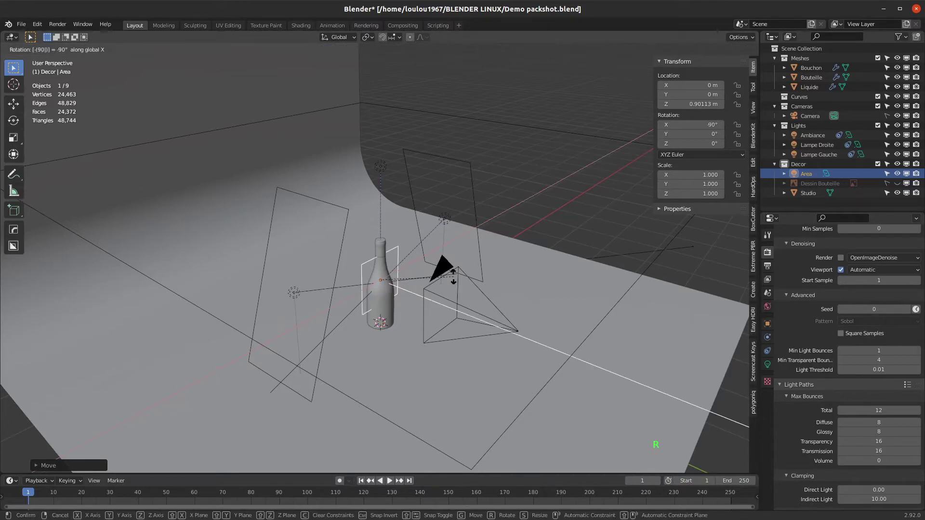
key(Return)
key(g)
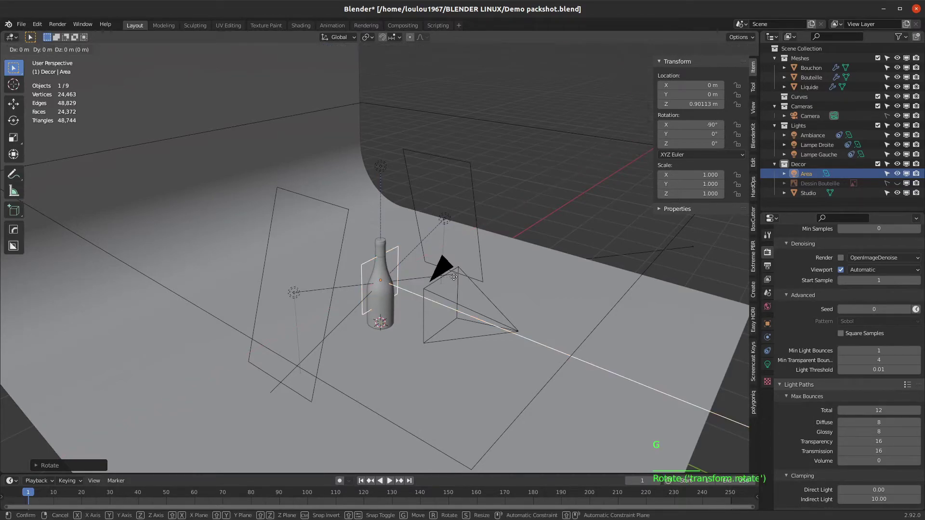
click(424, 278)
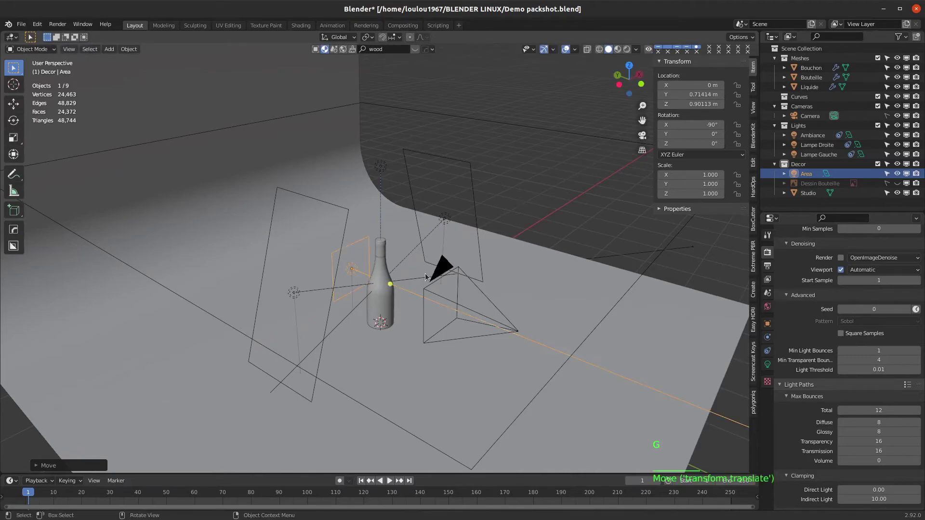
Show the rendered camera view, then scale the area light to about 0.57 along X and about 1.35 along global Z
key(KP_0)
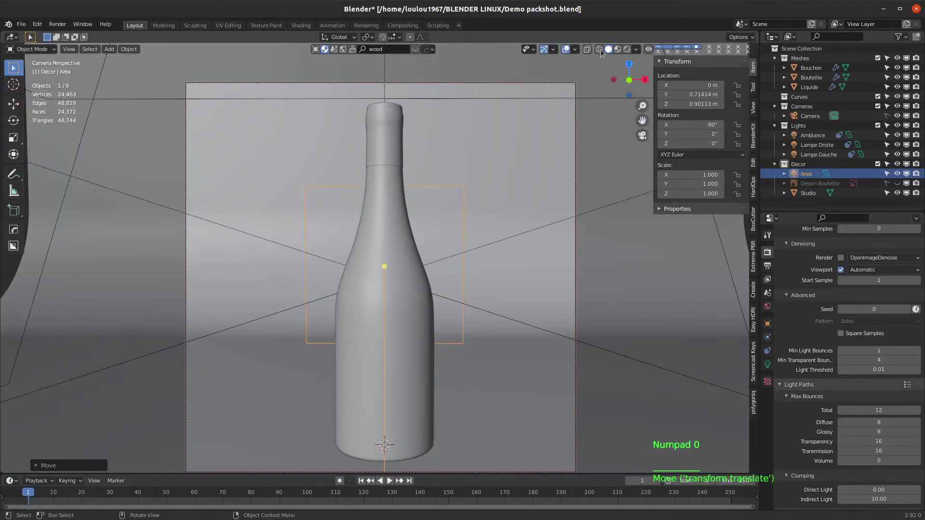
click(626, 49)
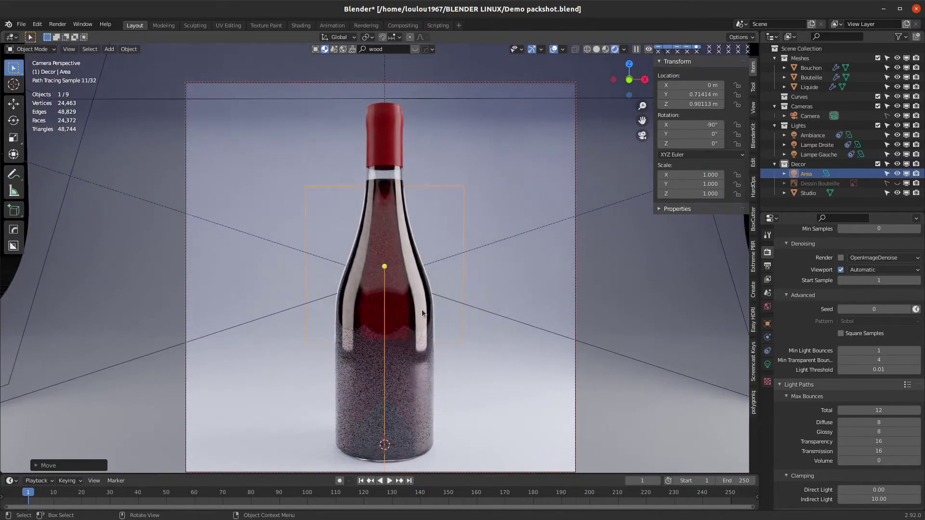
key(s)
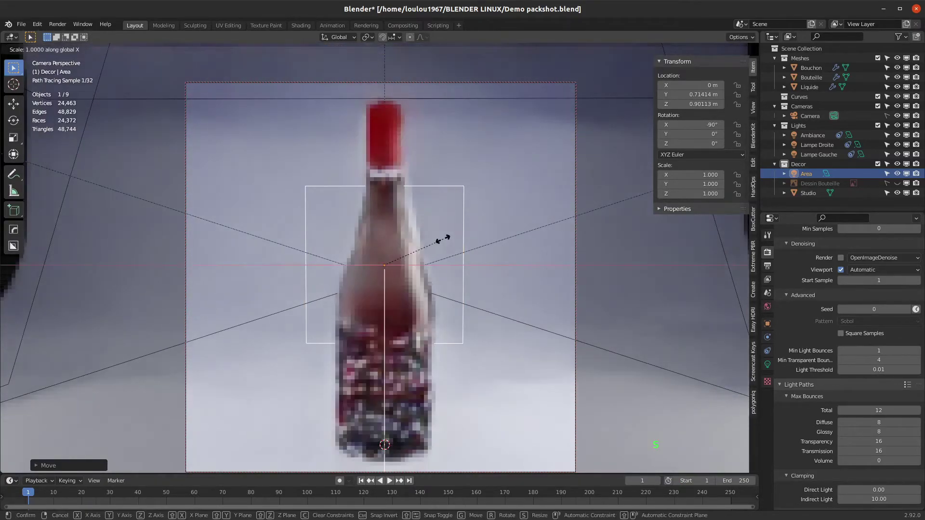
key(x)
click(409, 237)
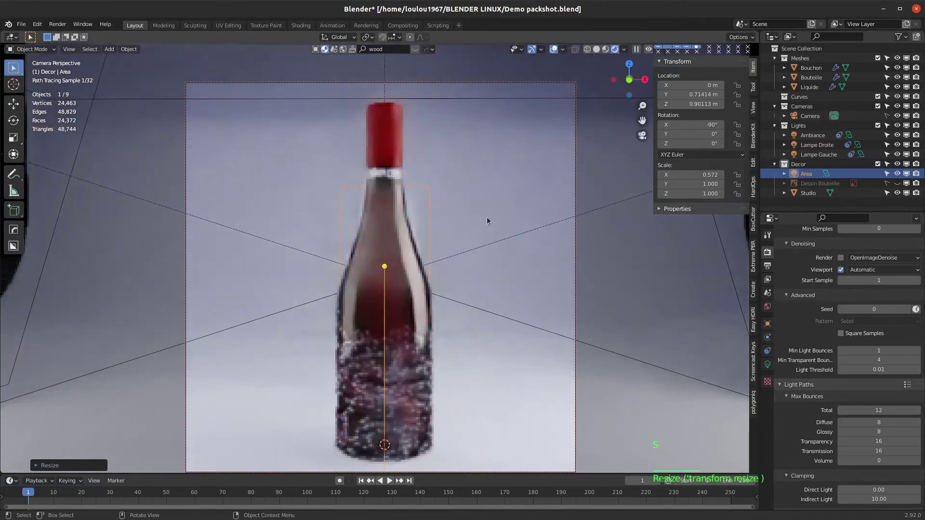
key(s)
key(z)
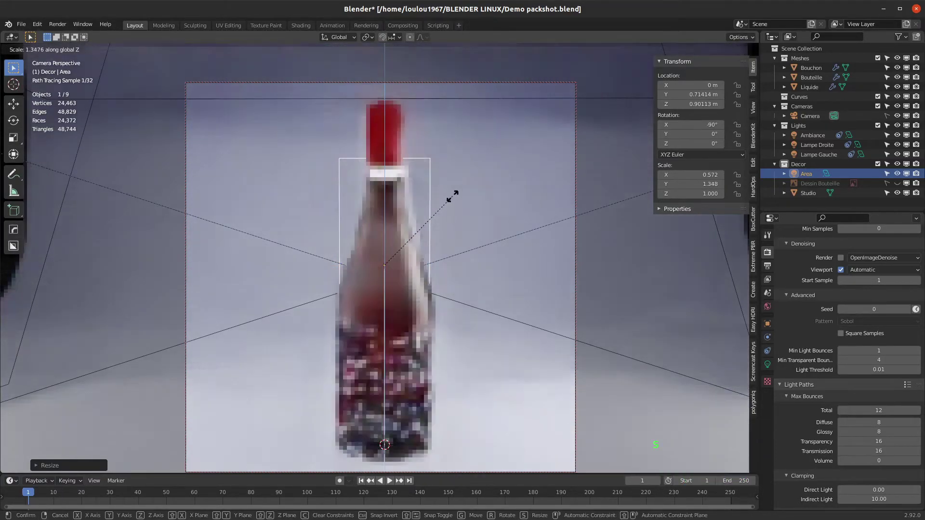
click(450, 198)
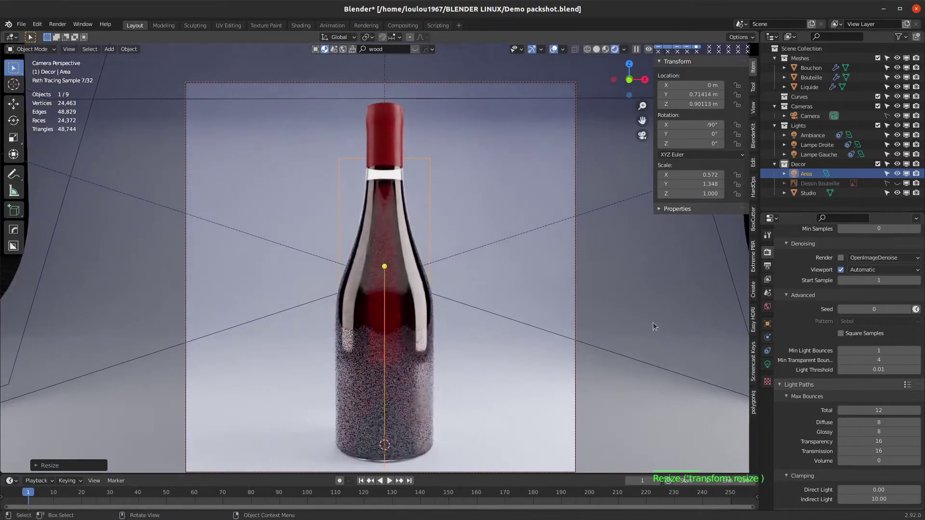
Set the area light's power to 25 W
click(768, 365)
double_click(887, 314)
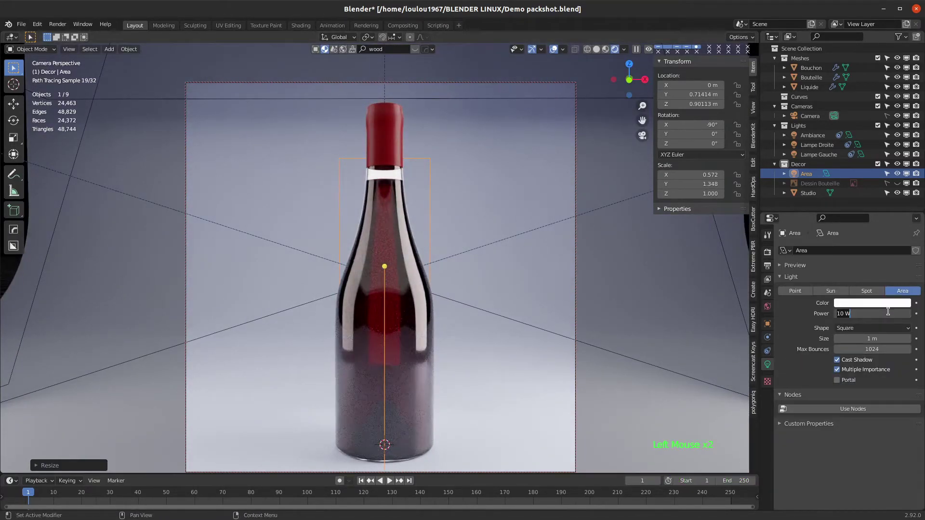
text(25)
key(Return)
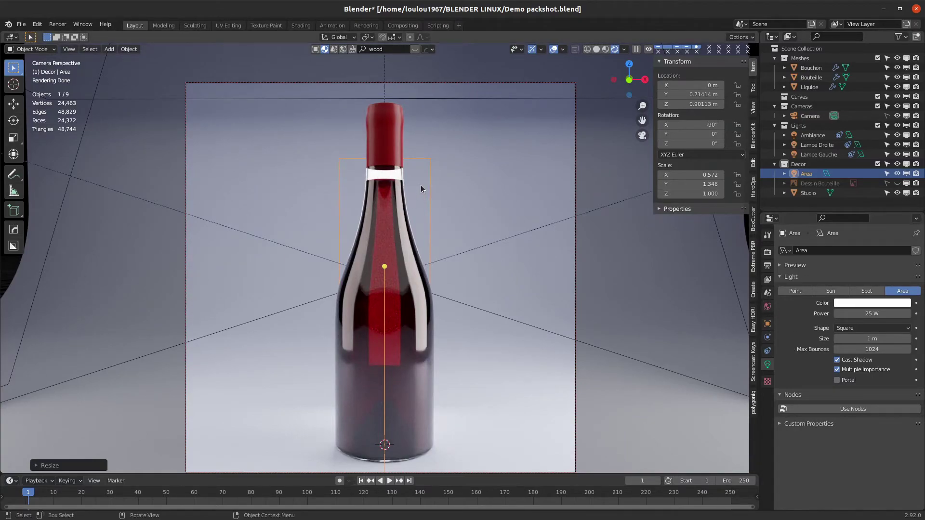
Lower the area light along Z to about 0.75 m and shift it along X to about 0.41 m
key(g)
key(z)
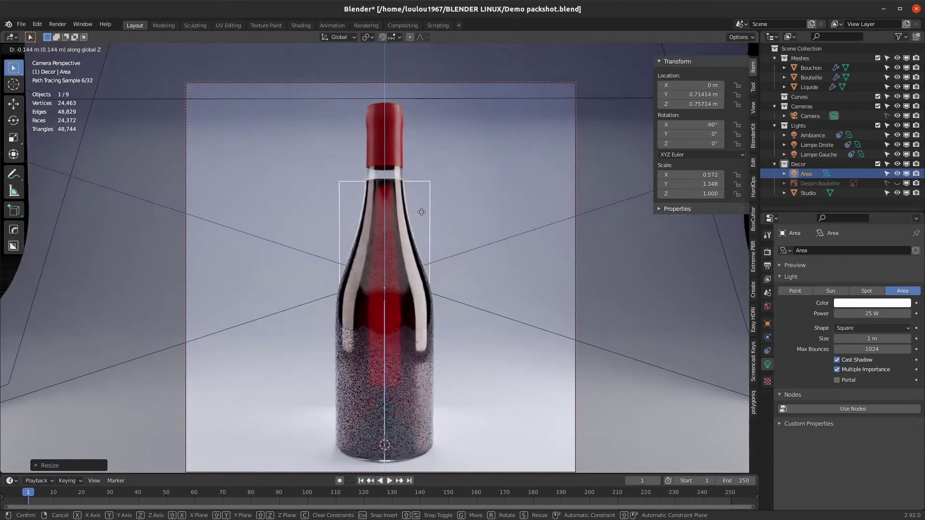
click(420, 212)
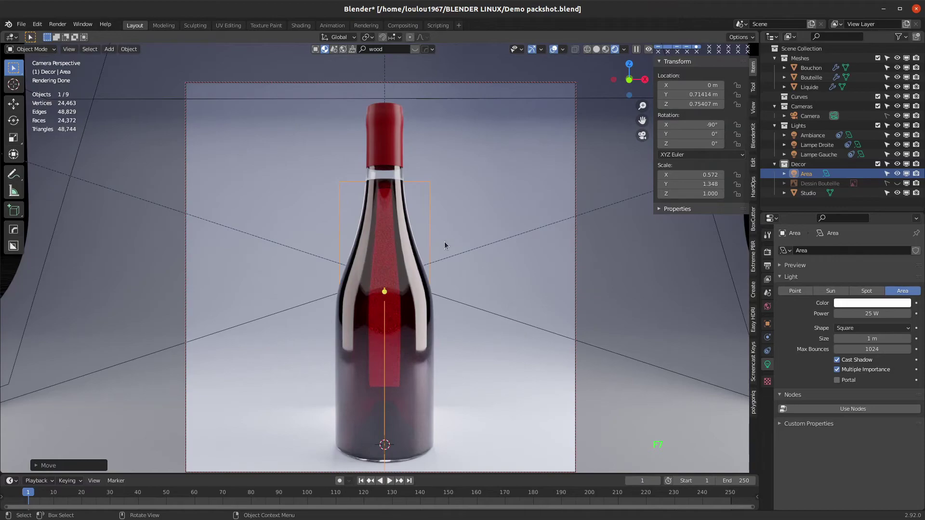
key(g)
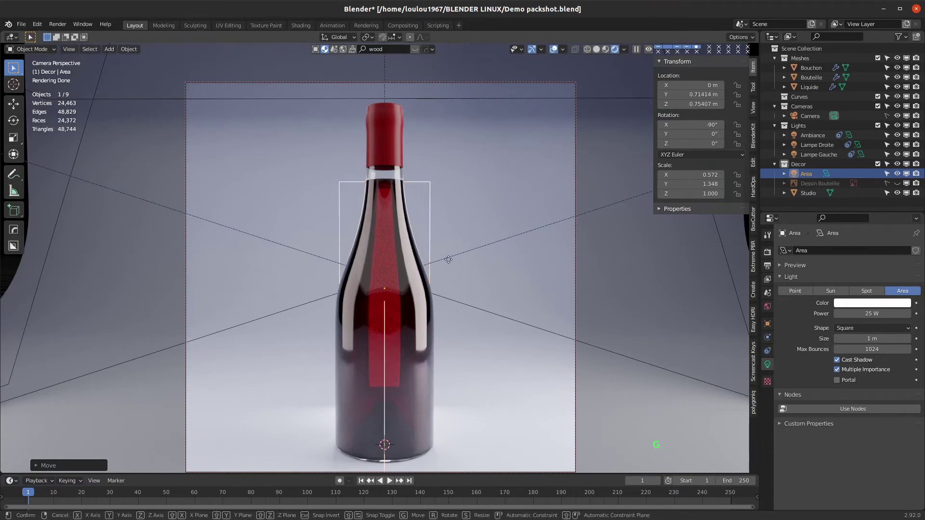
key(x)
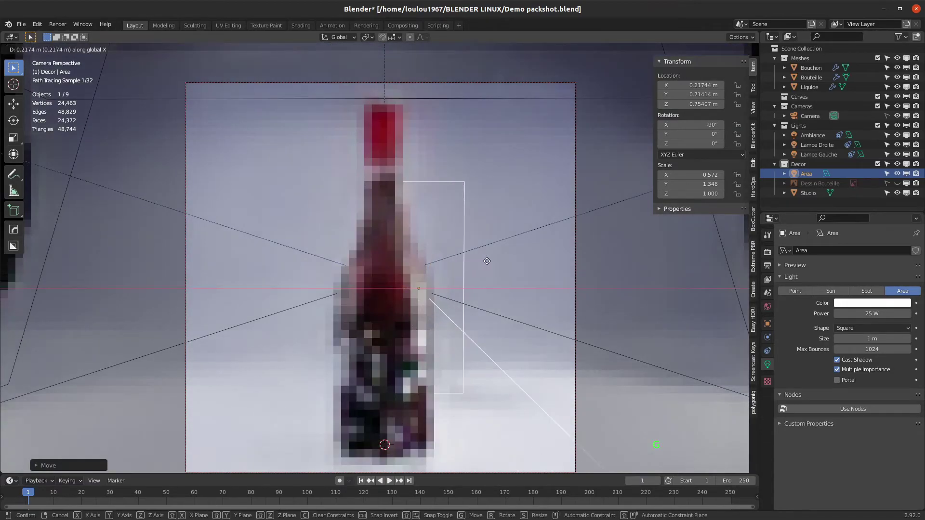
click(513, 261)
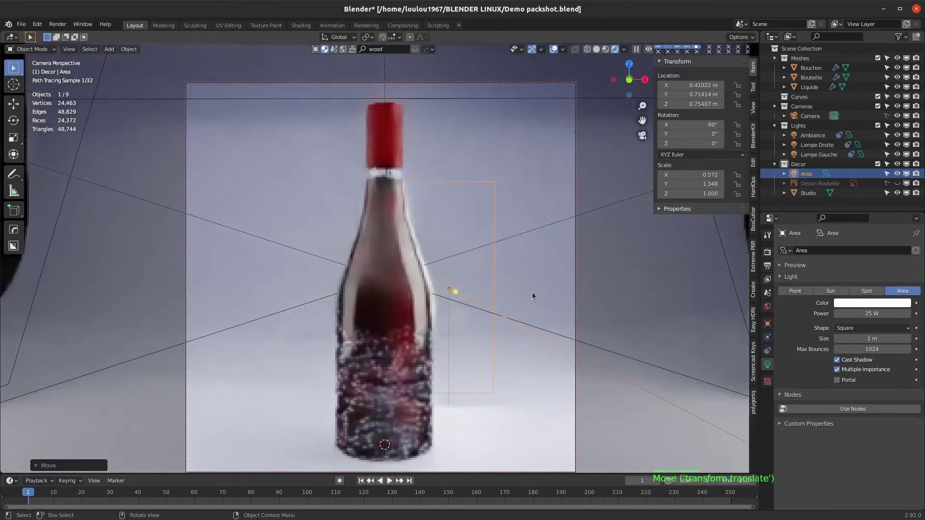
Add a Damped Track constraint to the area light, targeting Bouteille with -Z as the track axis
click(768, 352)
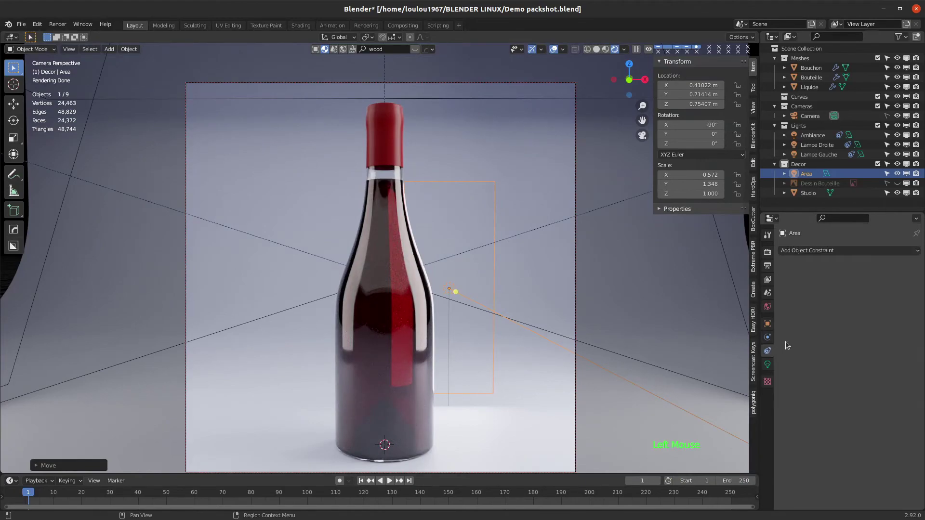
click(850, 251)
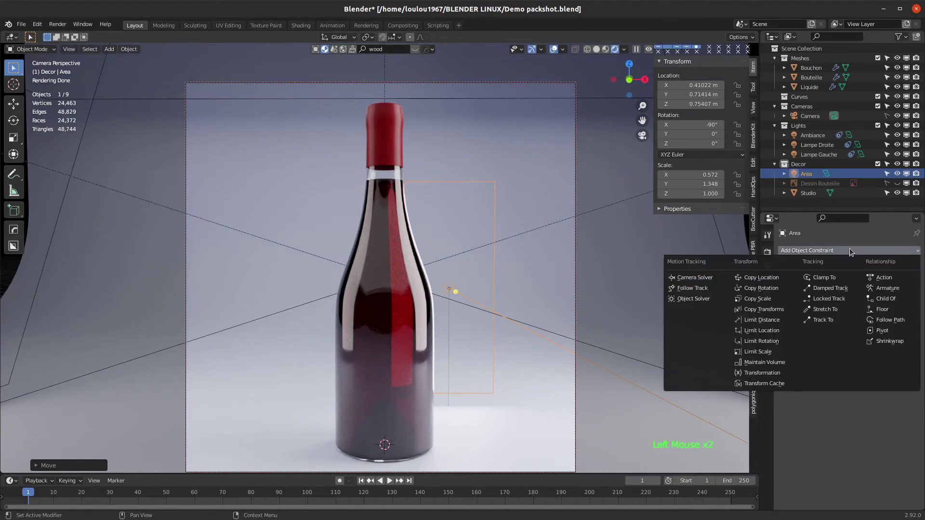
click(831, 288)
click(862, 283)
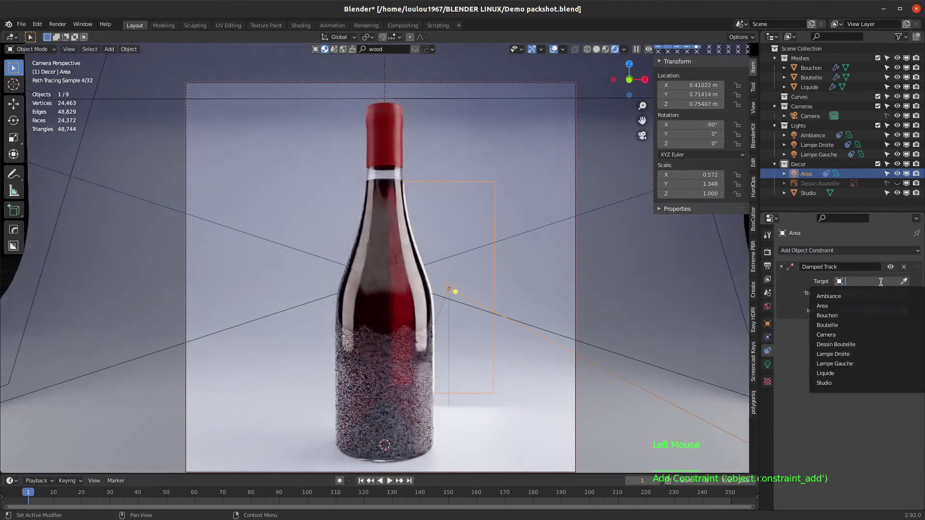
click(844, 325)
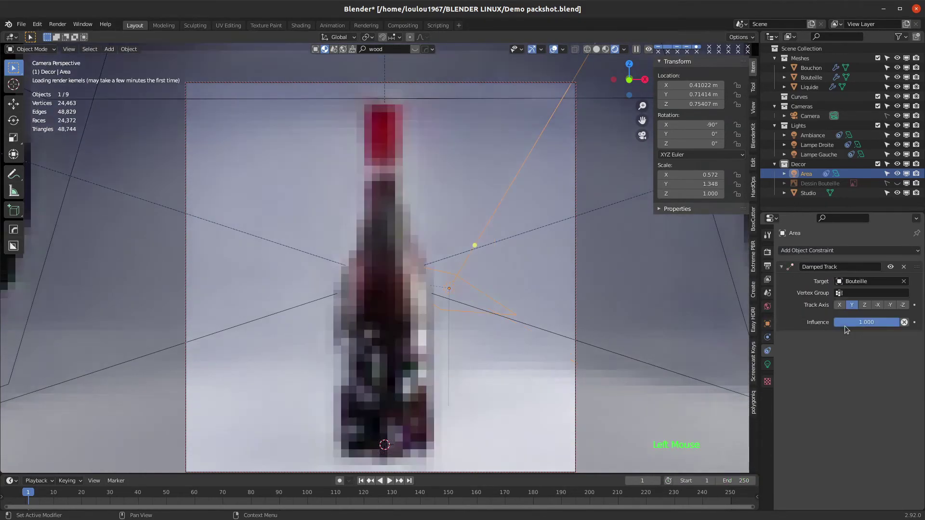
click(902, 304)
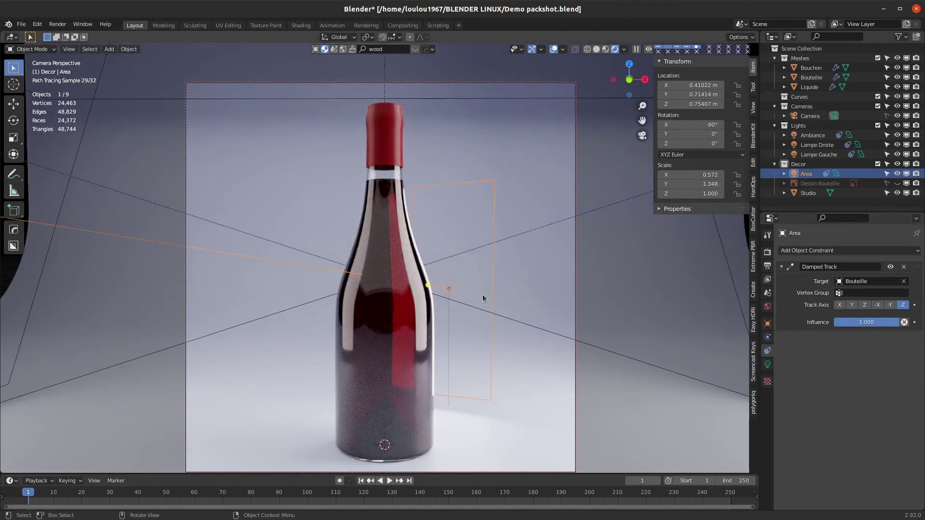
Reposition the area light to about 0.28 m along X and about 0.80 m along Z
key(g)
key(x)
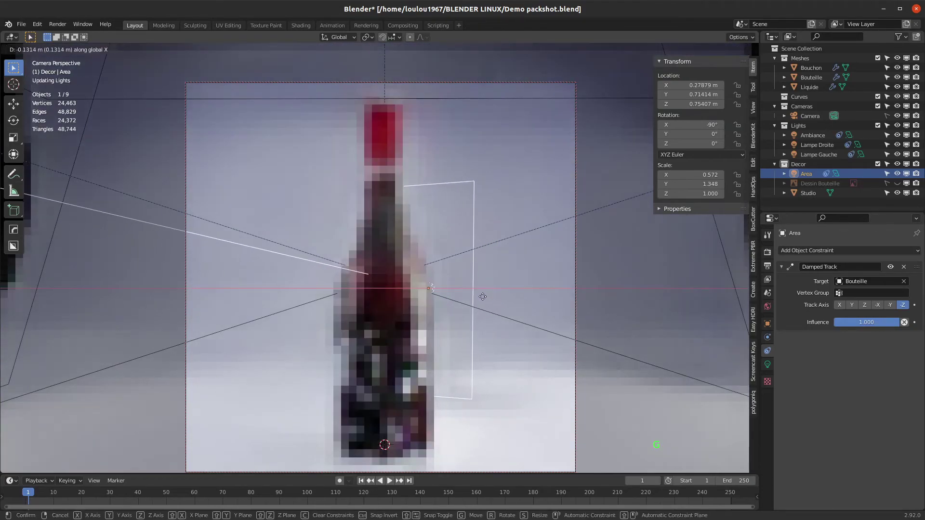
click(483, 297)
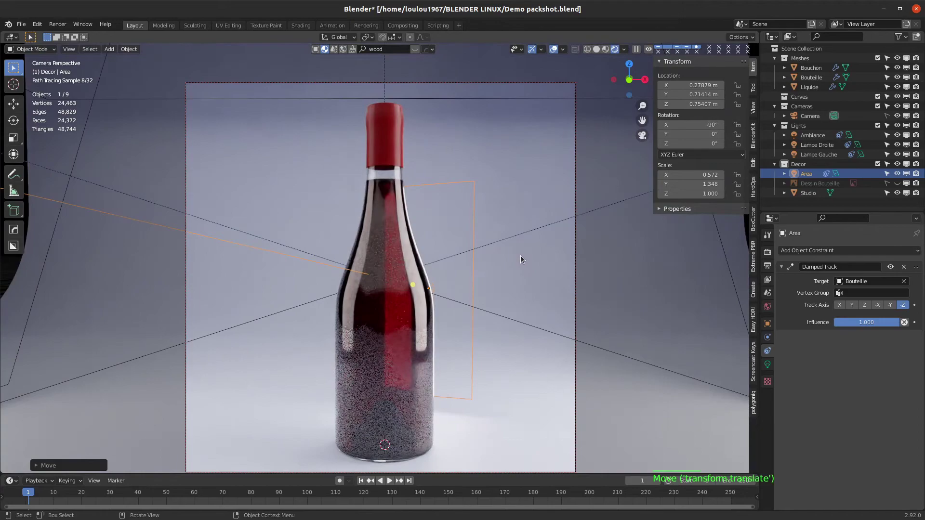
key(g)
key(z)
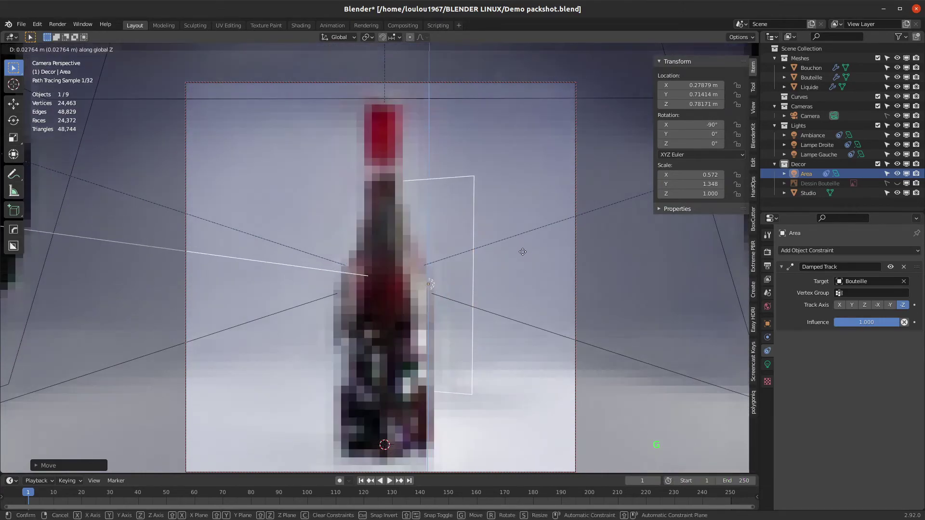
click(554, 232)
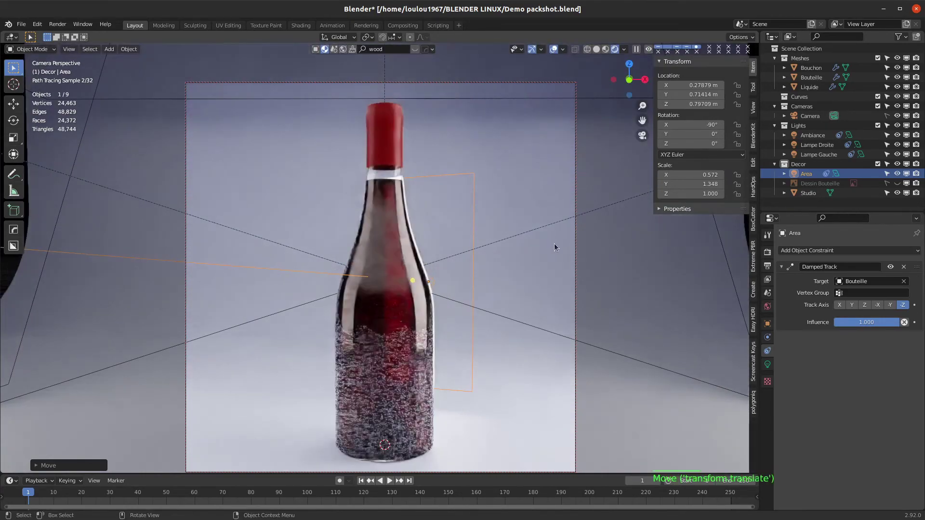
Scale the area light uniformly by about 0.90 and set its power to 35 W
key(s)
click(540, 245)
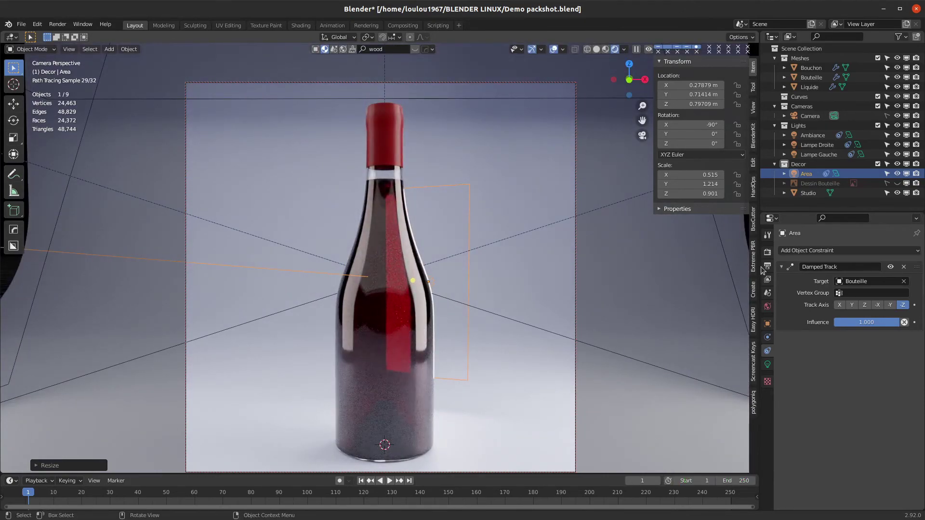
click(767, 364)
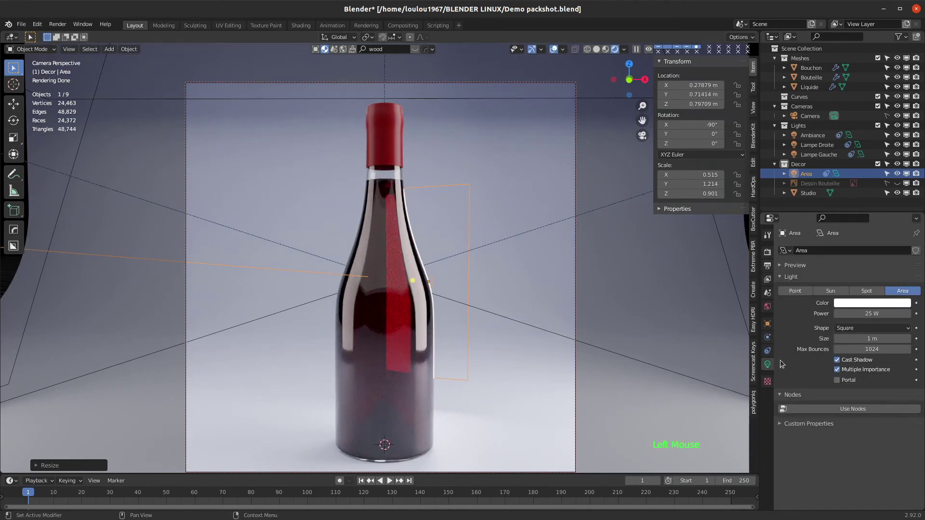
double_click(888, 314)
key(Return)
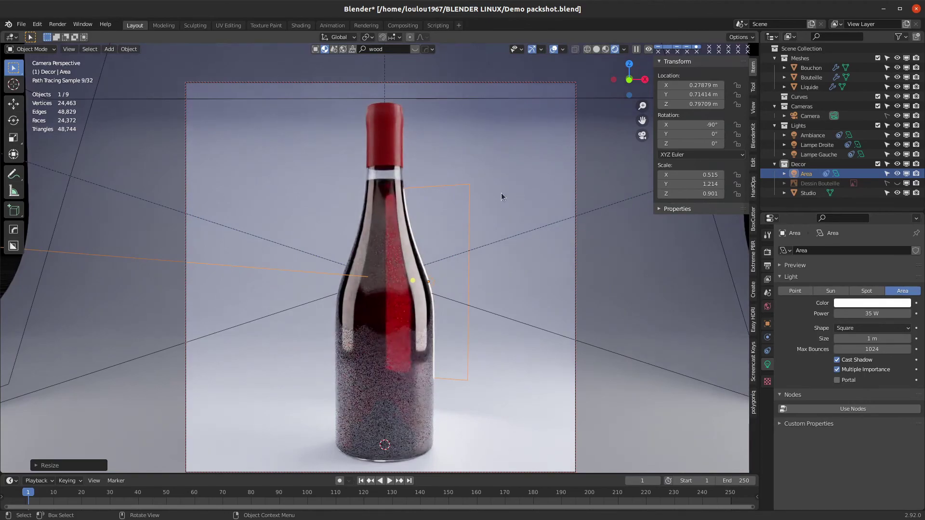
Render the packshot image to check the backlight, close the render window and save the file
key(F12)
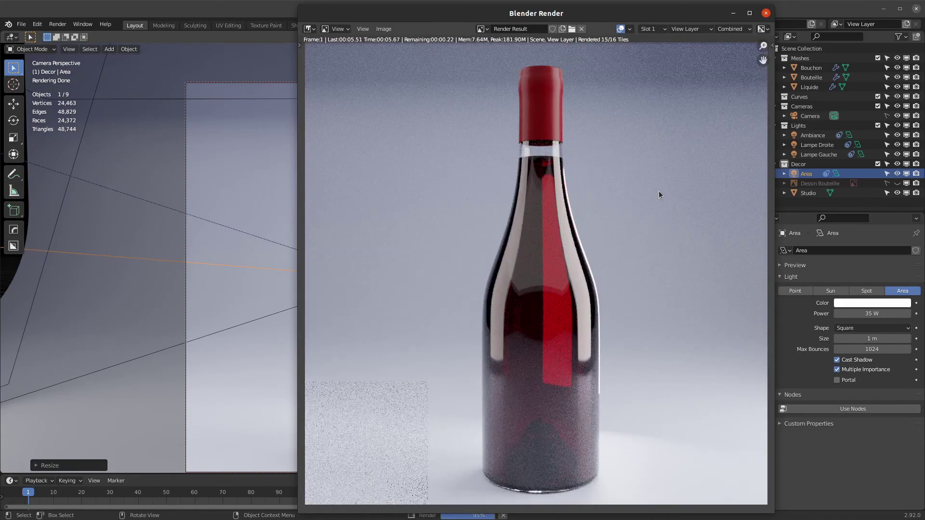
click(766, 13)
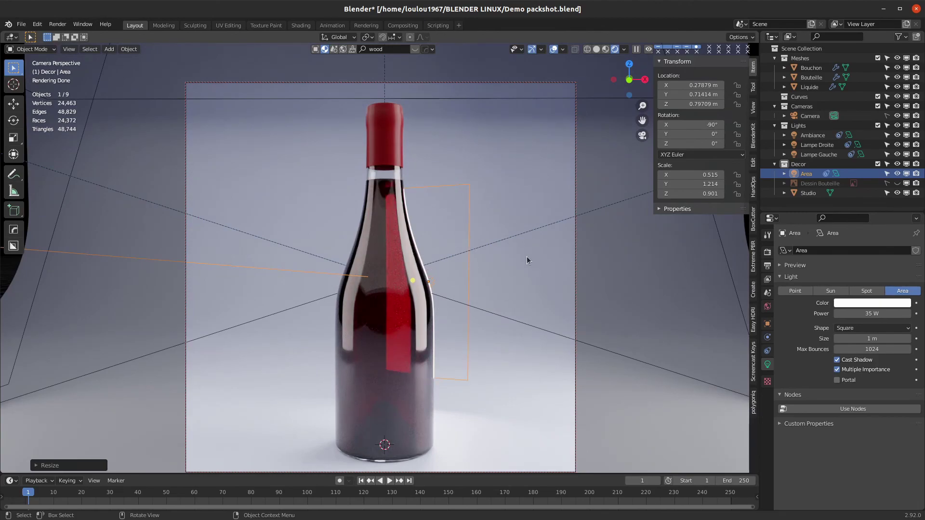
key(ctrl+s)
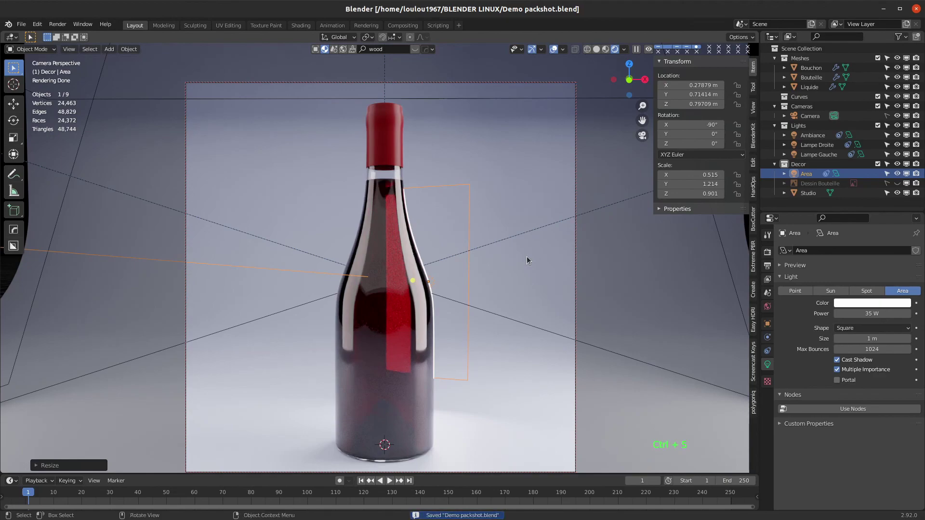